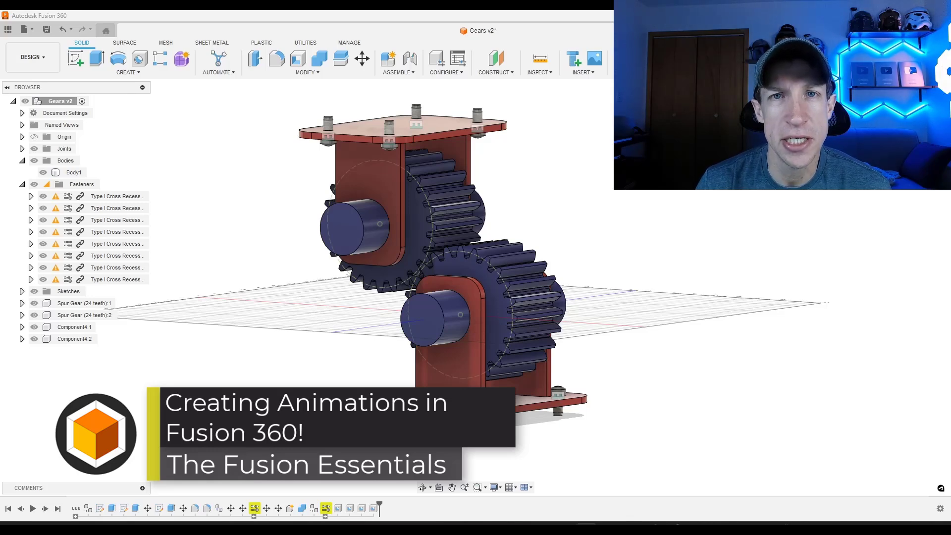
# Step: Switch the gear assembly from the Design workspace to the Animation workspace
pyautogui.moveTo(605, 346); pyautogui.dragTo(569, 350, button='middle')
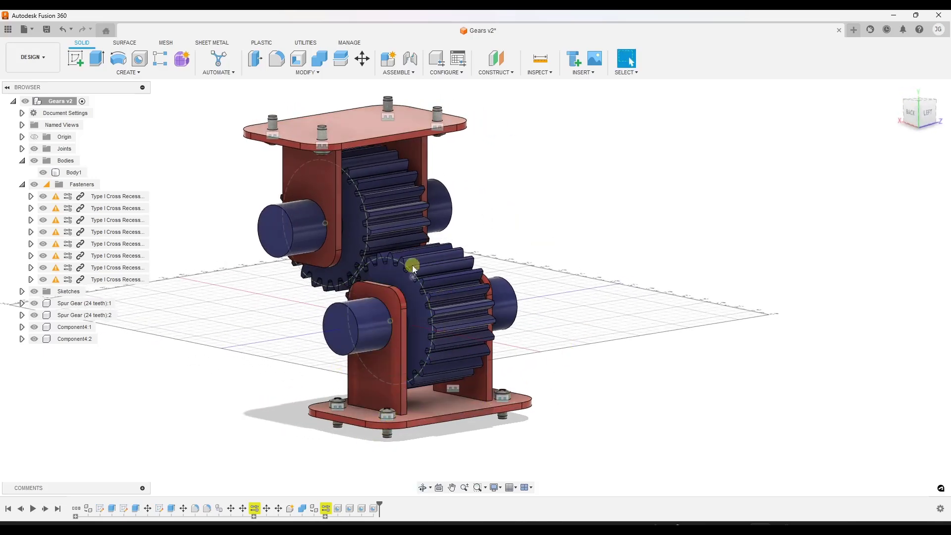
pyautogui.keyDown('shift'); pyautogui.moveTo(461, 295); pyautogui.dragTo(501, 296, button='middle'); pyautogui.keyUp('shift')
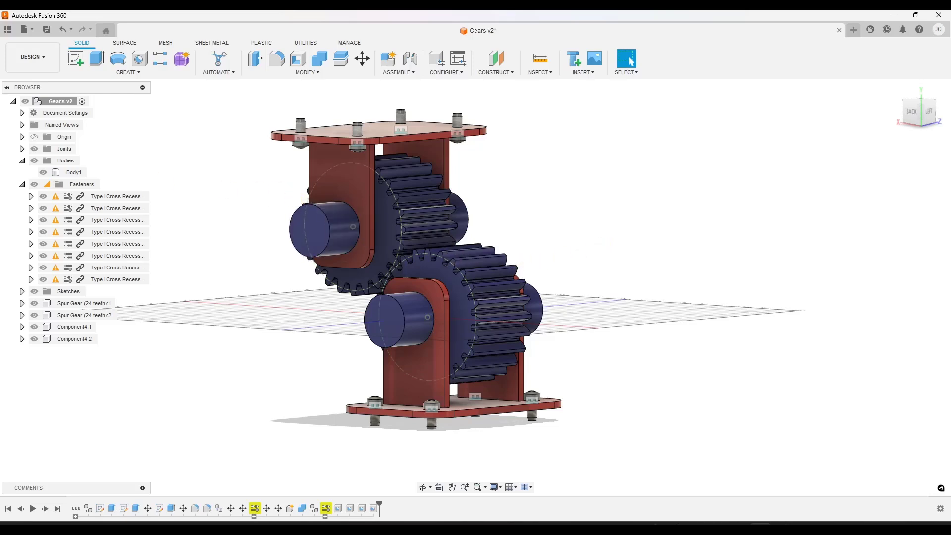
pyautogui.click(29, 56)
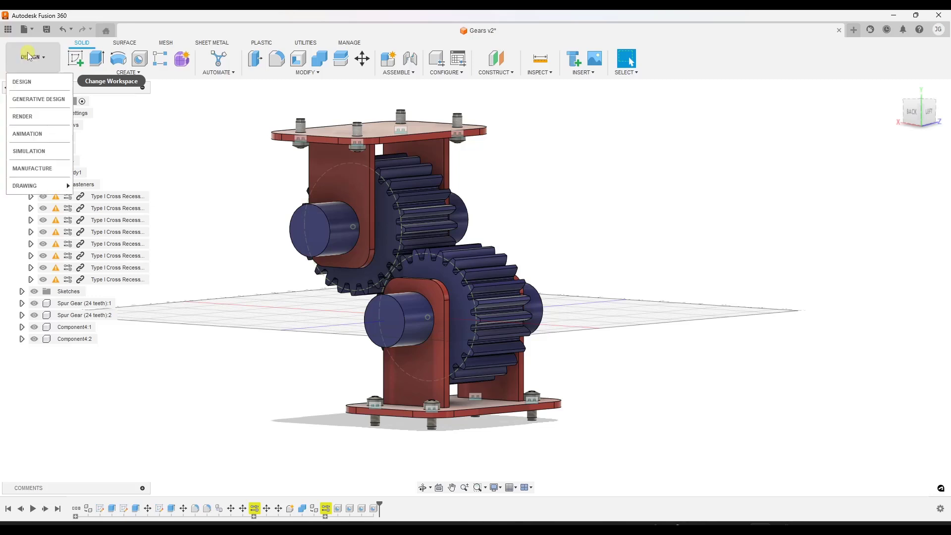
pyautogui.click(35, 137)
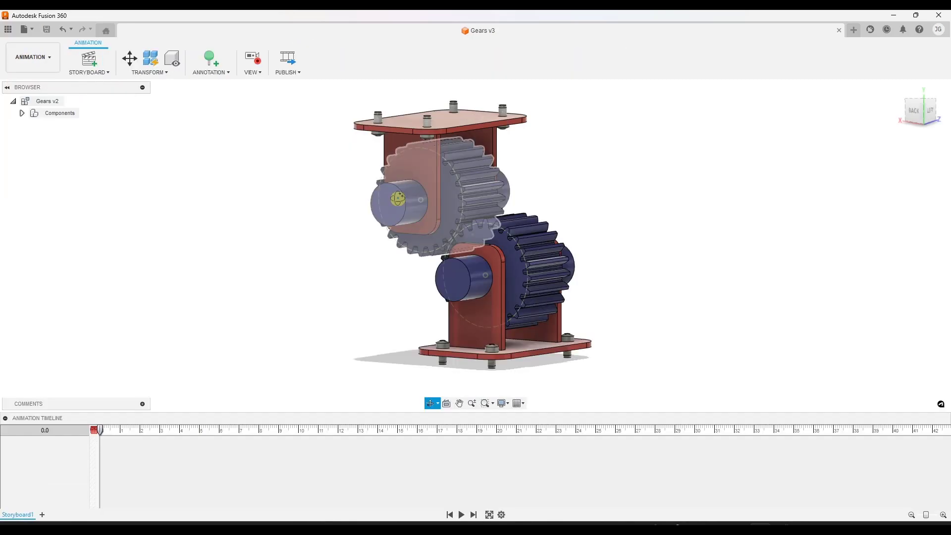
pyautogui.click(37, 57)
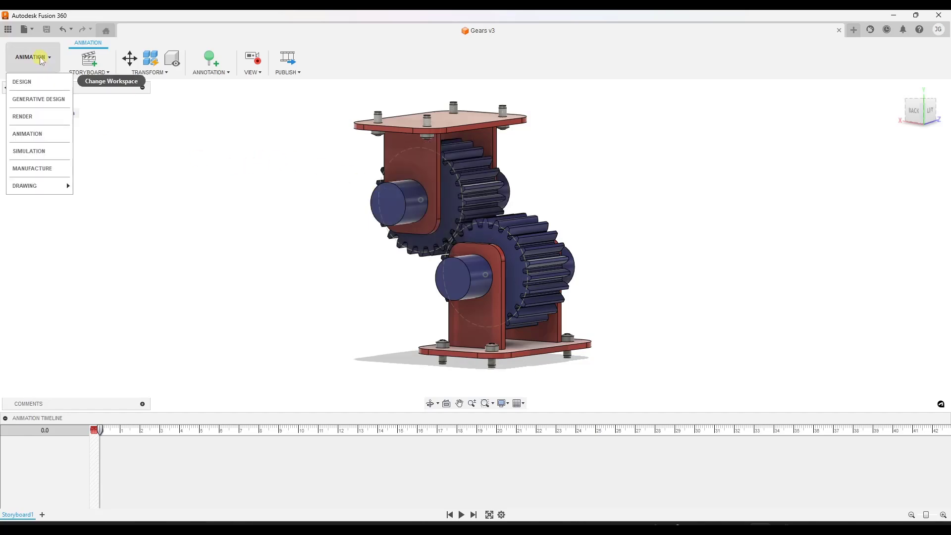
pyautogui.click(37, 138)
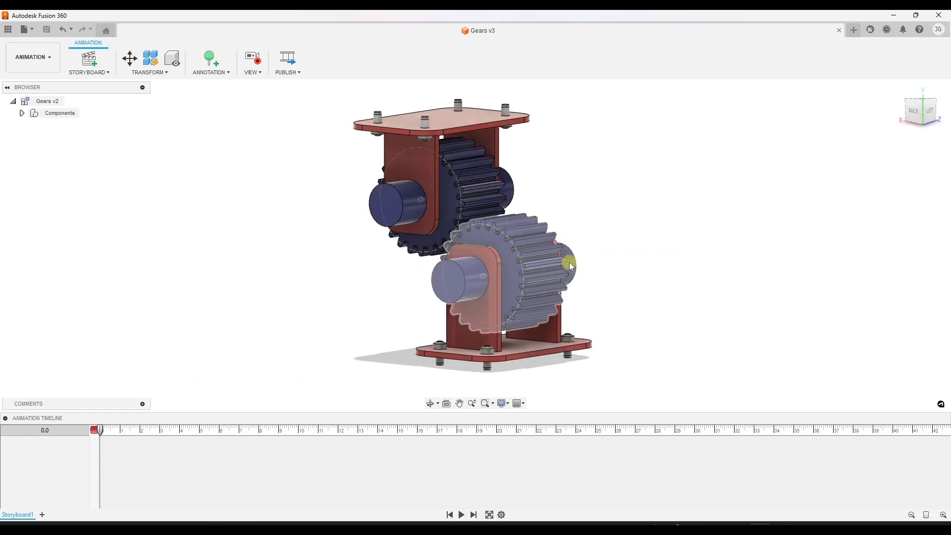
# Step: Examine the storyboard, transform, annotation, view recording and video publishing commands available for the animation
pyautogui.scroll(2, 556, 259)
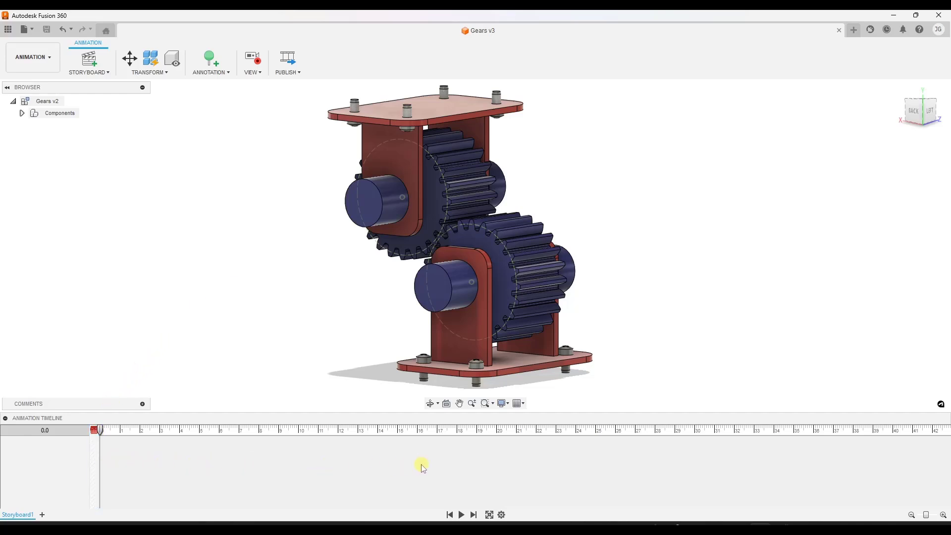
pyautogui.moveTo(522, 218)
pyautogui.keyDown('shift'); pyautogui.mouseDown(button='middle')
pyautogui.moveTo(514, 223)
pyautogui.moveTo(529, 226)
pyautogui.moveTo(515, 223)
pyautogui.mouseUp(button='middle'); pyautogui.keyUp('shift')
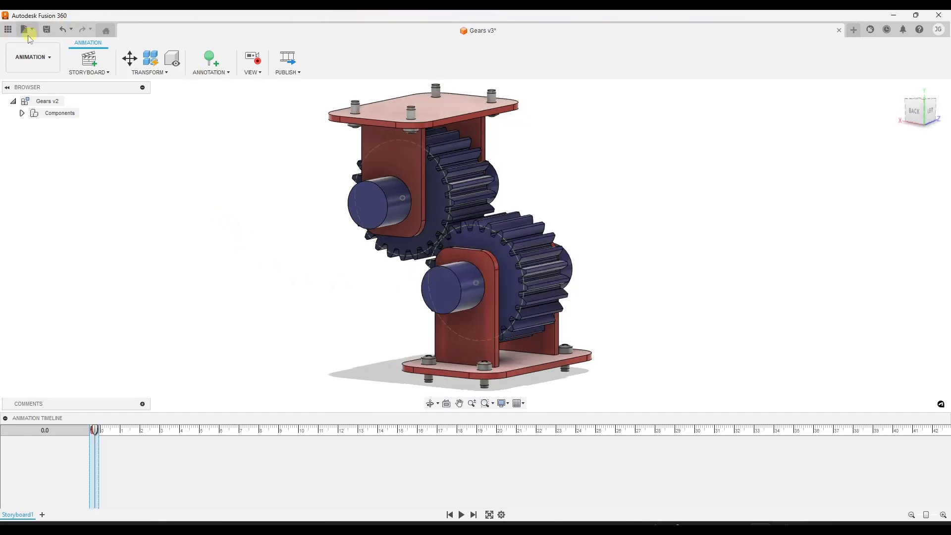
pyautogui.click(90, 73)
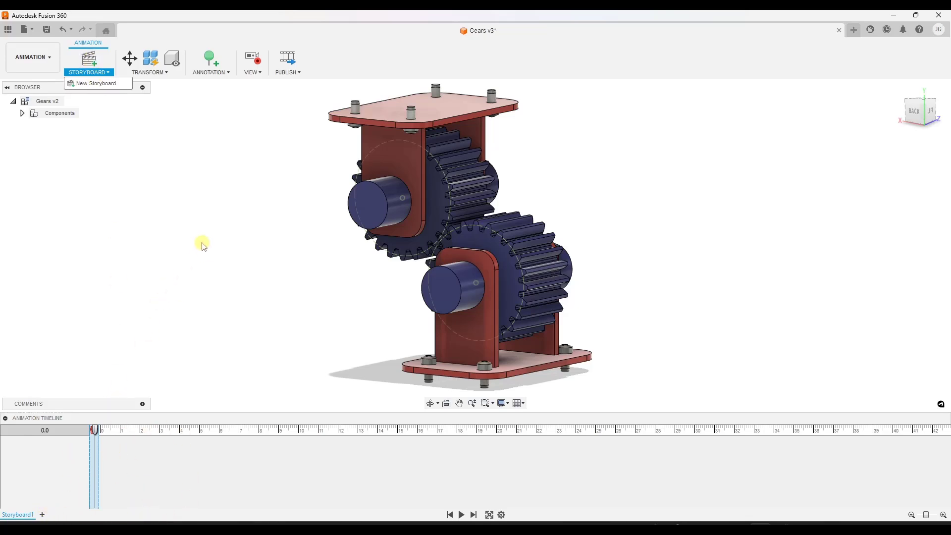
pyautogui.click(159, 74)
pyautogui.click(159, 74)
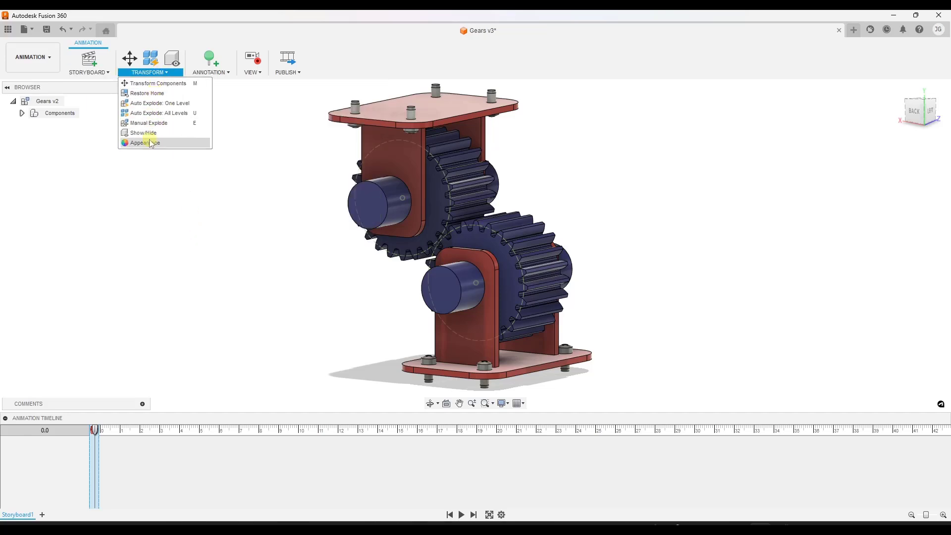
pyautogui.click(221, 73)
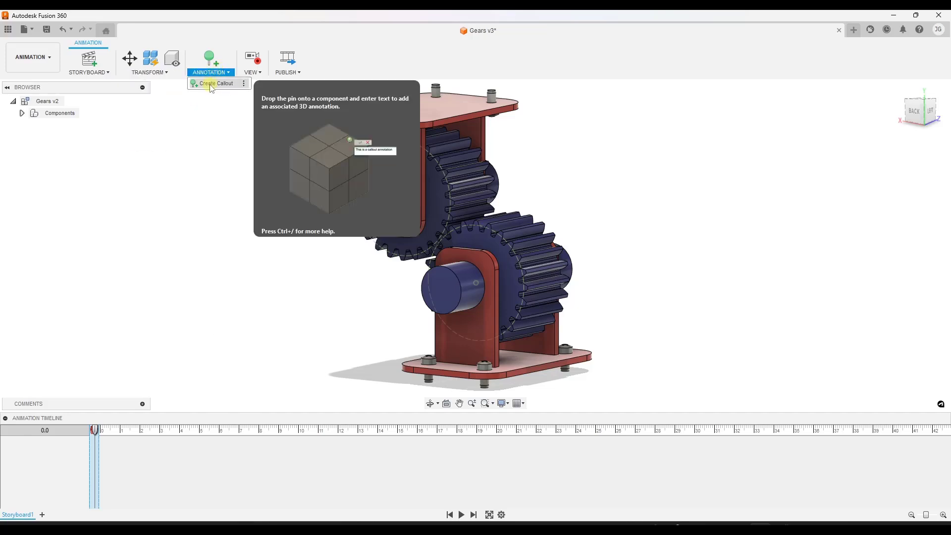
pyautogui.click(254, 73)
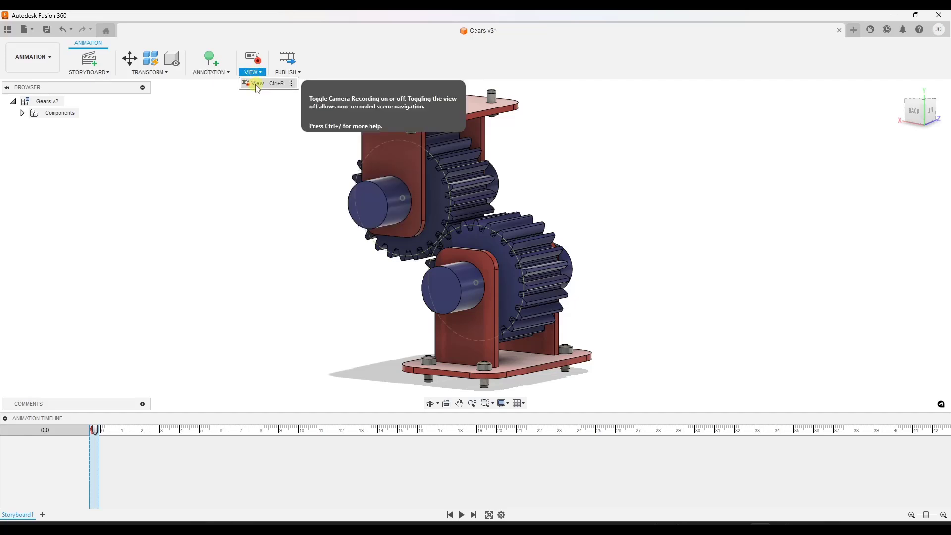
pyautogui.moveTo(289, 68)
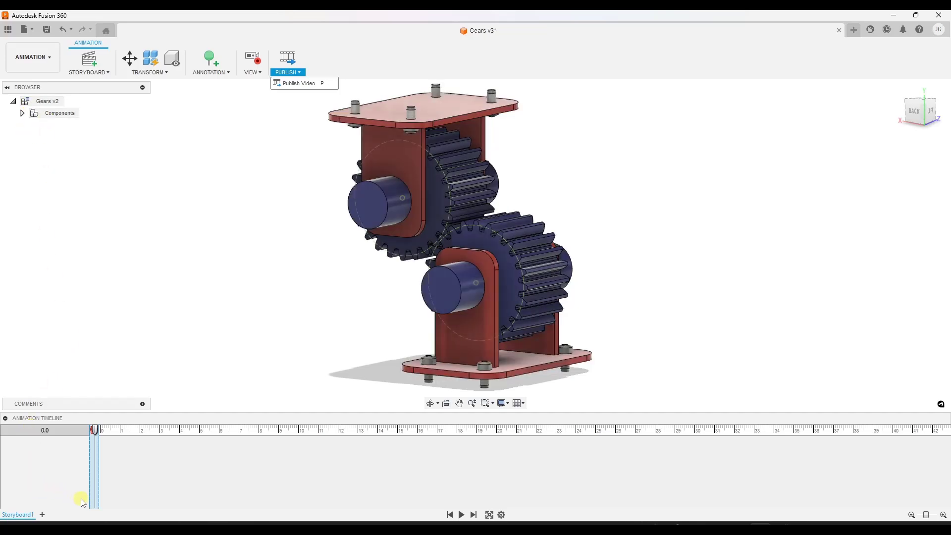
pyautogui.click(260, 272)
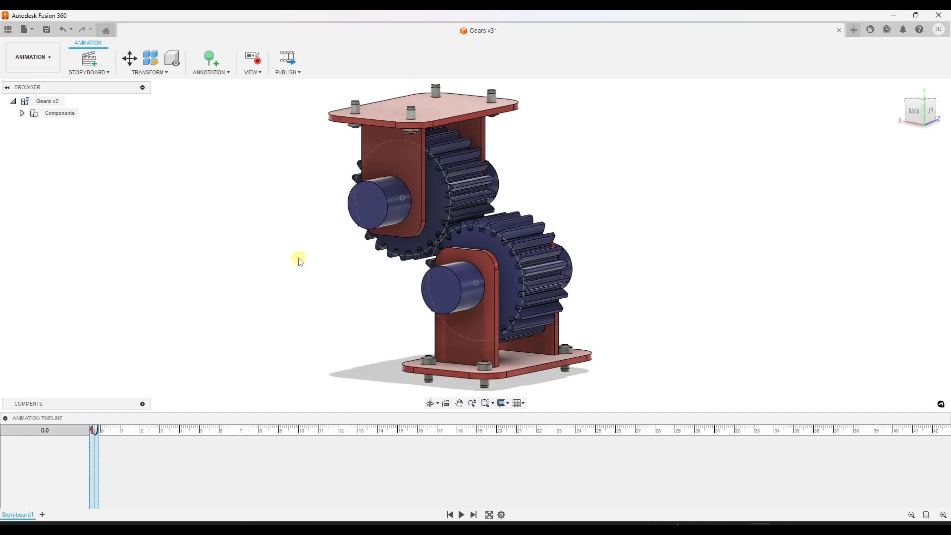
# Step: Turn camera view recording off and back on
pyautogui.keyDown('shift'); pyautogui.moveTo(298, 261); pyautogui.dragTo(295, 263, button='middle'); pyautogui.keyUp('shift')
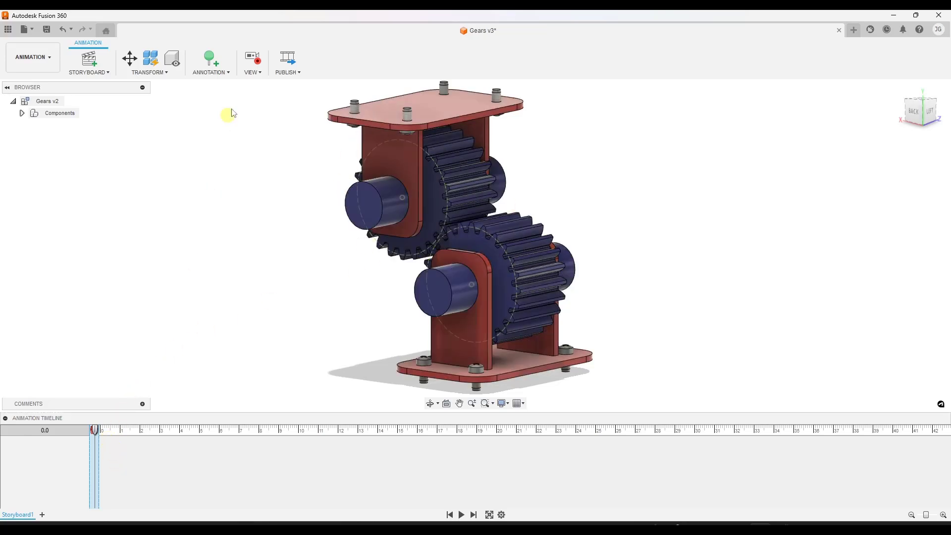
pyautogui.click(258, 63)
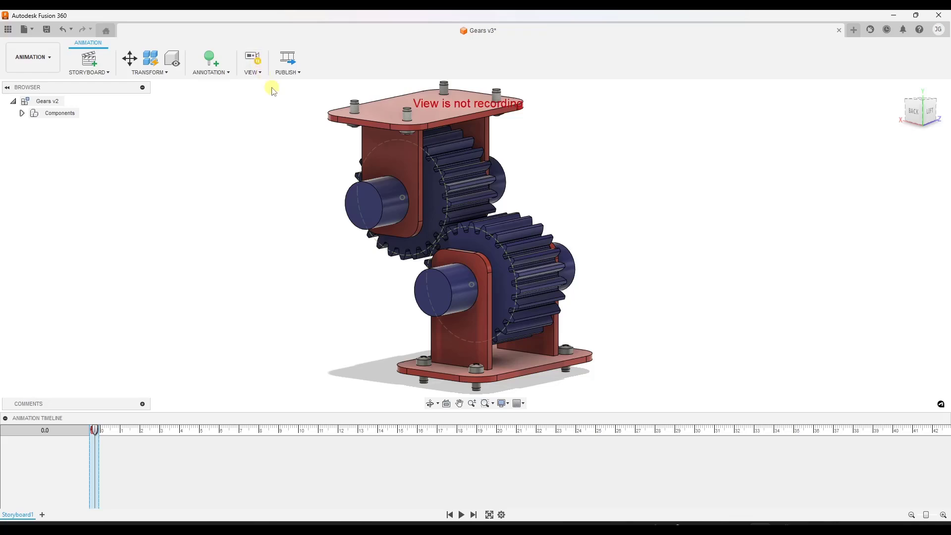
pyautogui.click(258, 63)
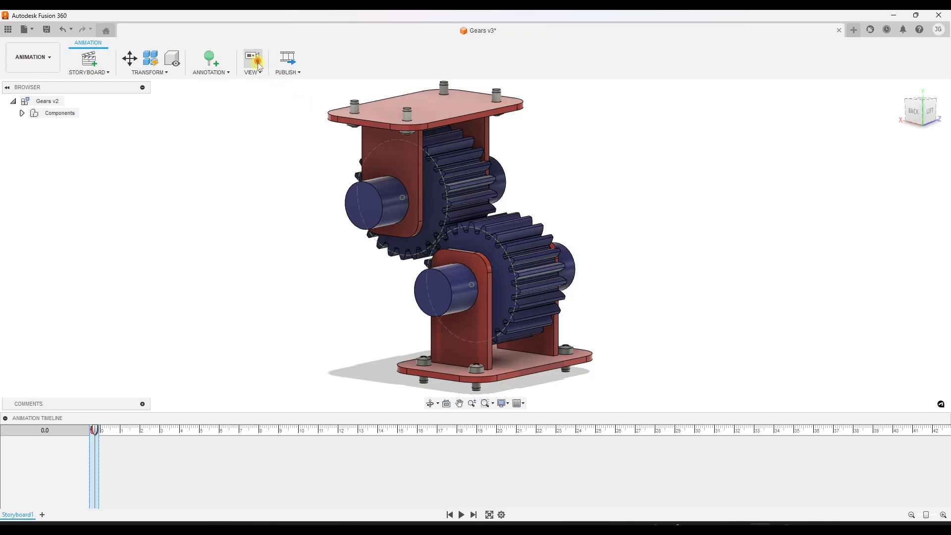
# Step: Record a camera move ending at 10 seconds that orbits from the back-left to the front-right of the gears
pyautogui.moveTo(637, 233)
pyautogui.keyDown('shift'); pyautogui.mouseDown(button='middle')
pyautogui.moveTo(545, 233)
pyautogui.moveTo(636, 227)
pyautogui.mouseUp(button='middle'); pyautogui.keyUp('shift')
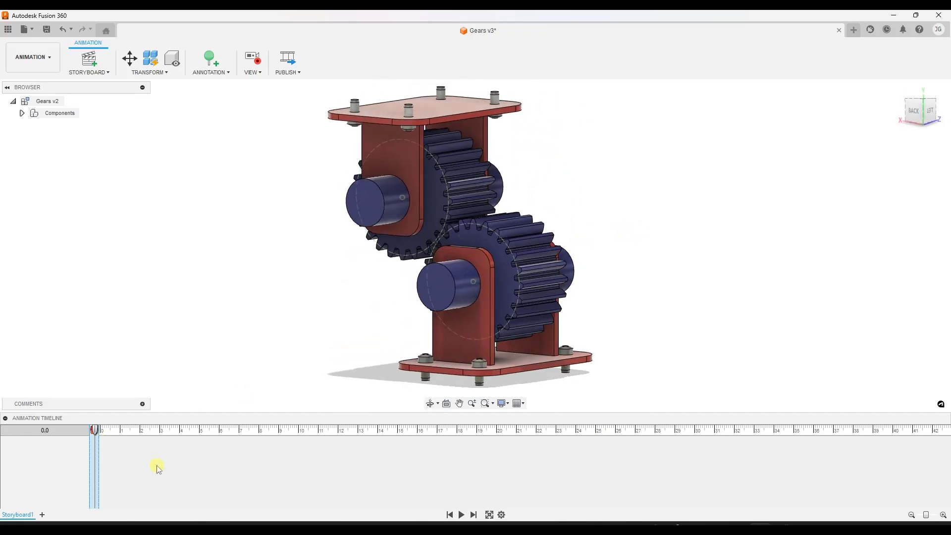
pyautogui.moveTo(96, 430); pyautogui.dragTo(300, 435)
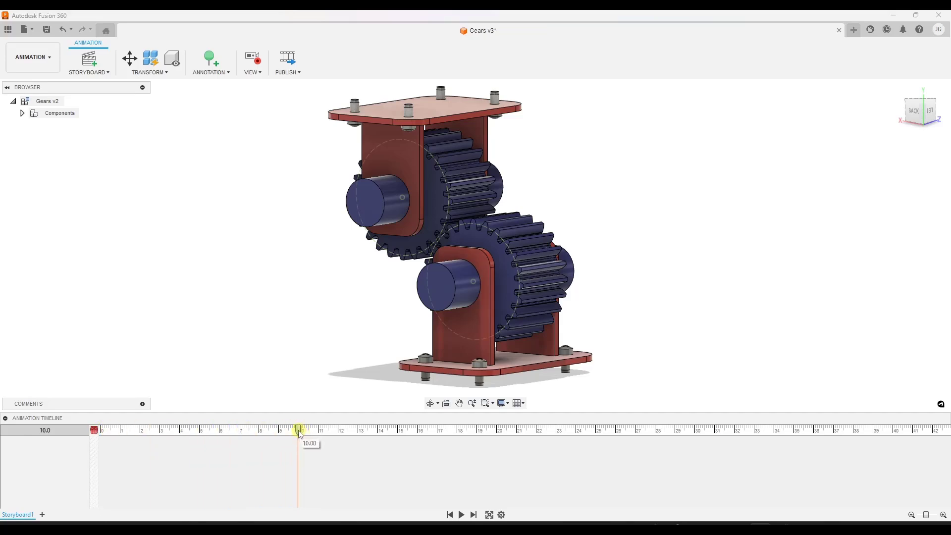
pyautogui.keyDown('shift'); pyautogui.moveTo(619, 259); pyautogui.dragTo(458, 259, button='middle'); pyautogui.keyUp('shift')
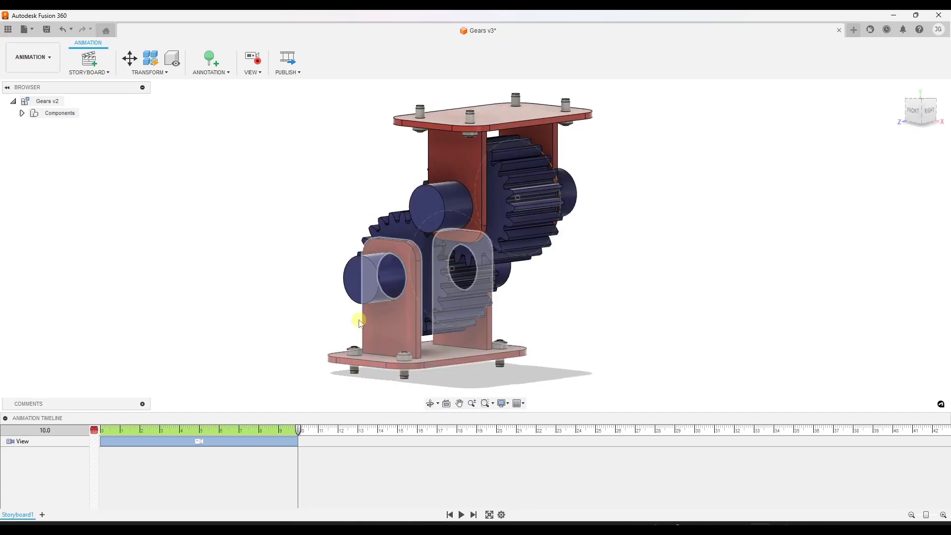
pyautogui.click(192, 445)
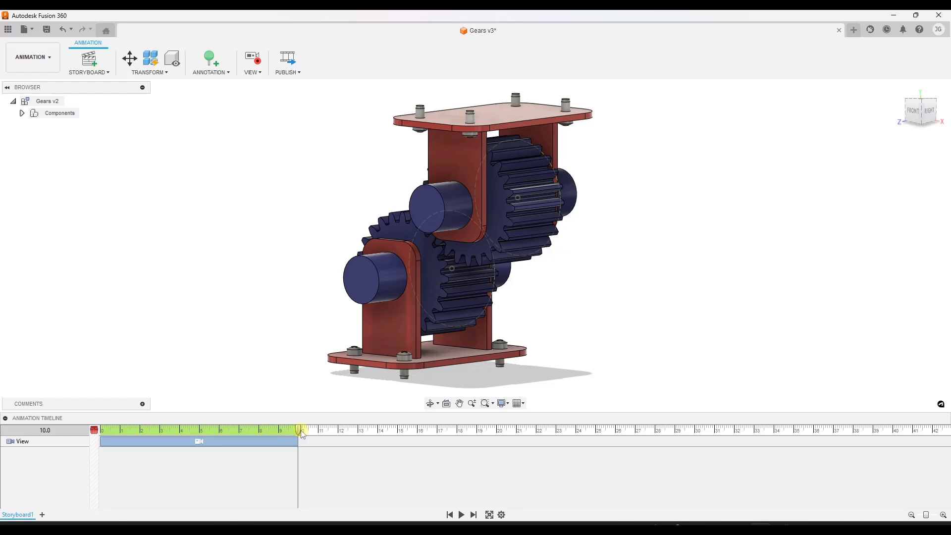
# Step: Play the recorded camera move from the start and pause it at 5 seconds
pyautogui.moveTo(300, 430); pyautogui.dragTo(95, 430)
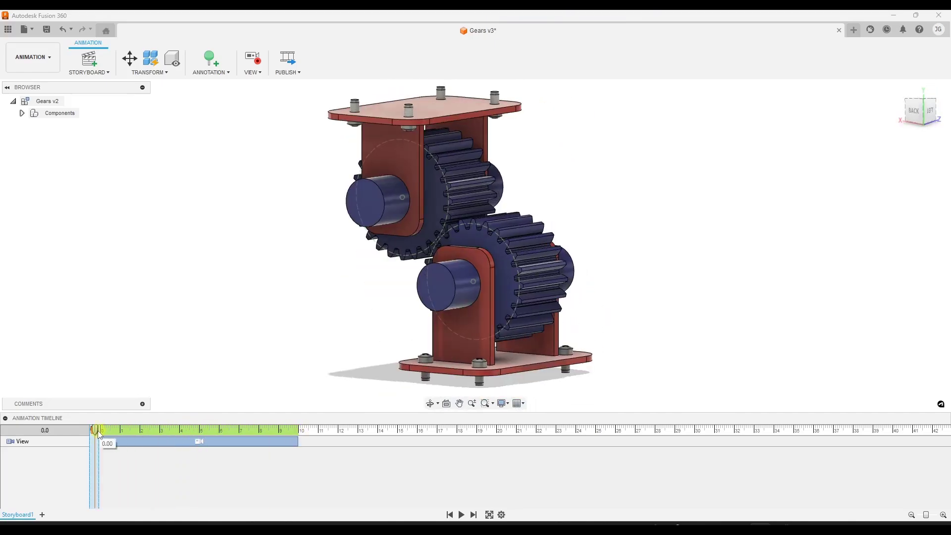
pyautogui.click(461, 515)
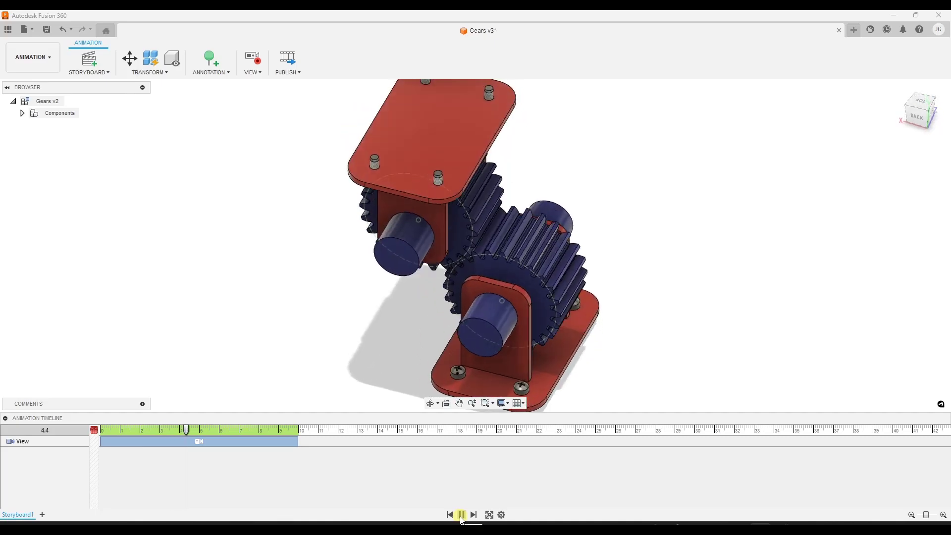
pyautogui.click(461, 515)
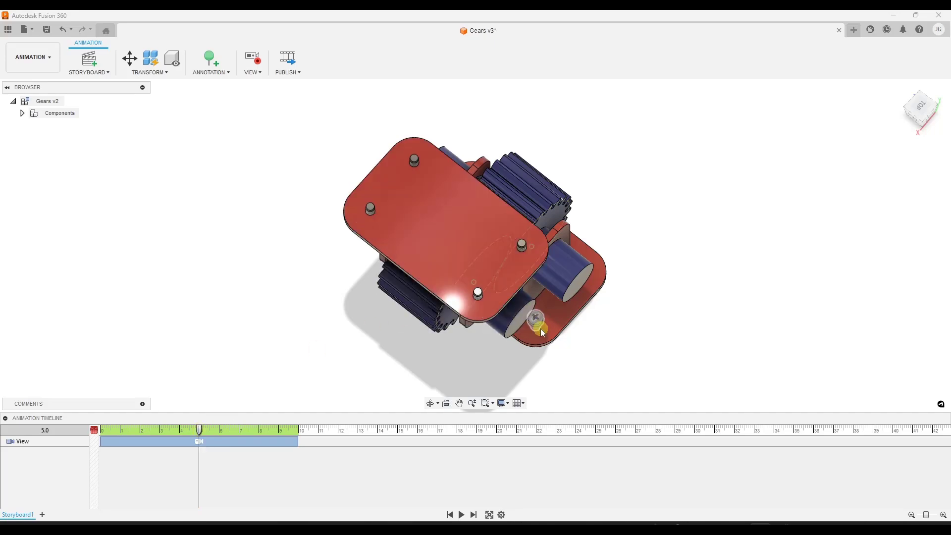
# Step: Add an intermediate camera view at 5 seconds, orbited to the right-back side of the assembly, splitting the camera move in two
pyautogui.keyDown('shift'); pyautogui.moveTo(536, 319); pyautogui.dragTo(529, 272, button='middle'); pyautogui.keyUp('shift')
pyautogui.moveTo(200, 430); pyautogui.dragTo(263, 428)
pyautogui.click(239, 443)
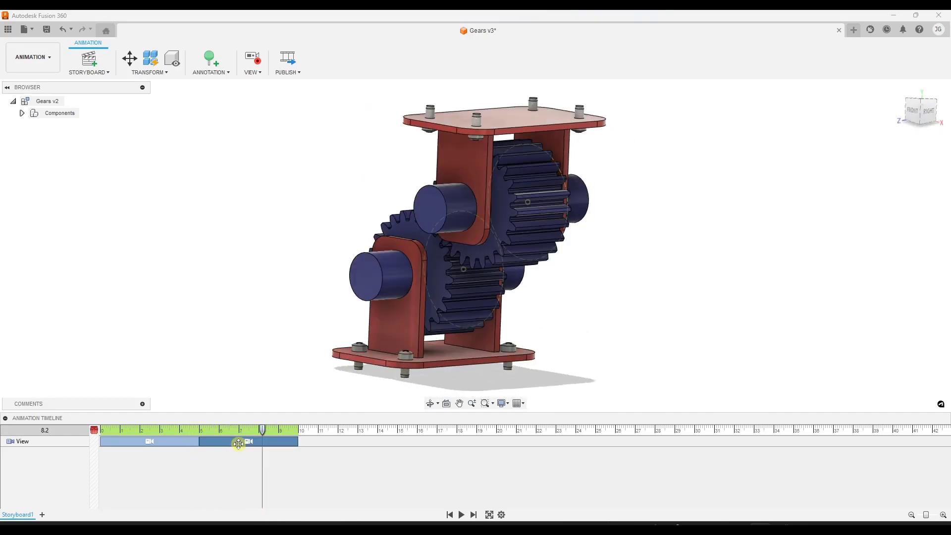
# Step: Play the two-part camera move from the start and return the playhead to 0 seconds
pyautogui.click(203, 430)
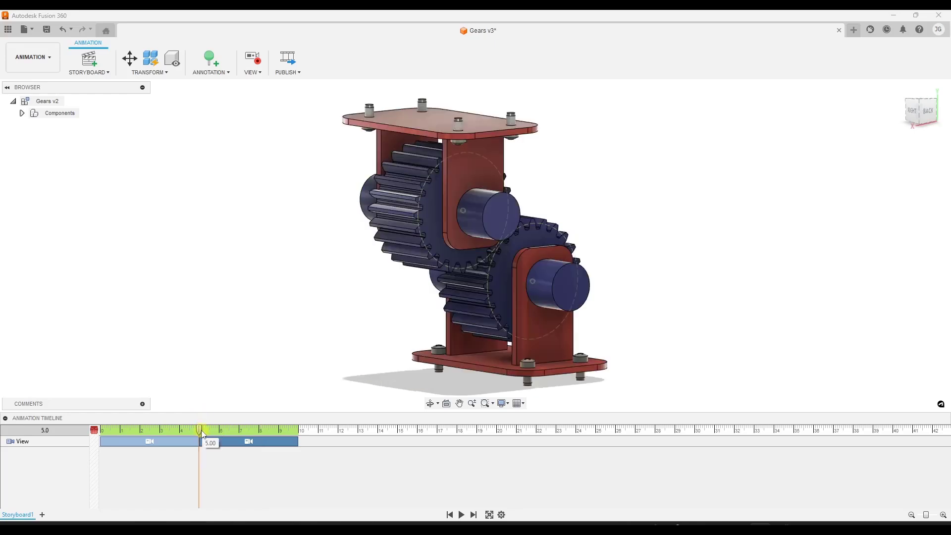
pyautogui.moveTo(203, 430); pyautogui.dragTo(95, 430)
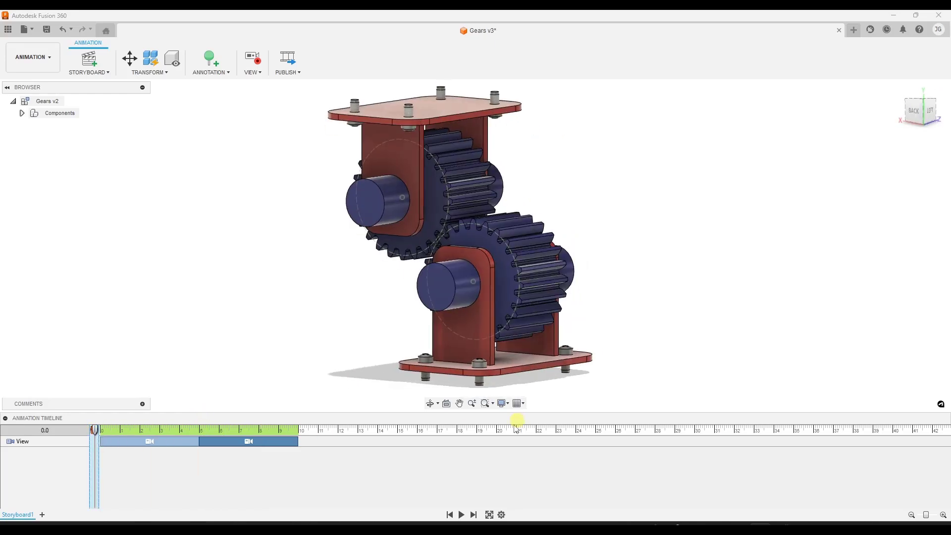
pyautogui.click(461, 515)
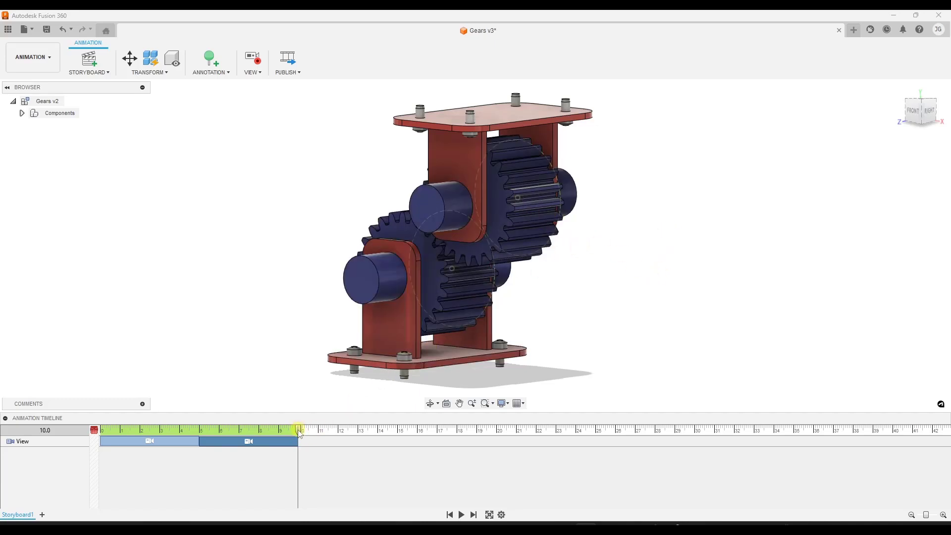
pyautogui.moveTo(300, 433); pyautogui.dragTo(94, 430)
pyautogui.click(357, 219)
pyautogui.click(95, 430)
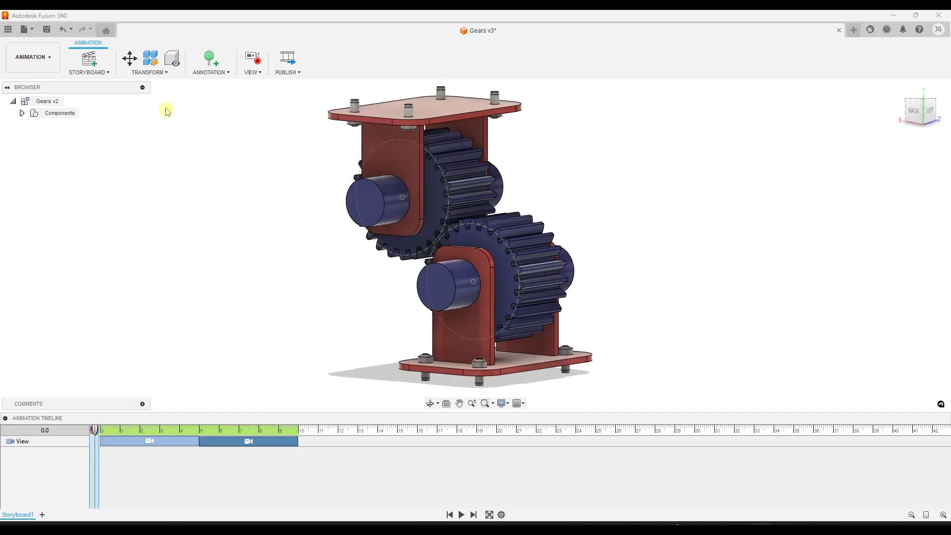
# Step: Rotate the upper gear 360 degrees about Z with Transform Components at 2 seconds on the timeline, using the back view
pyautogui.click(129, 62)
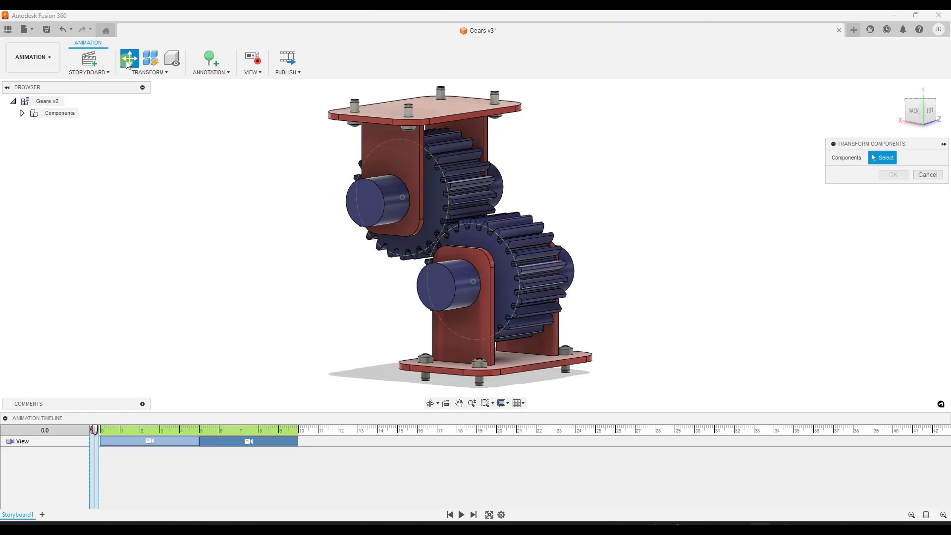
pyautogui.click(376, 205)
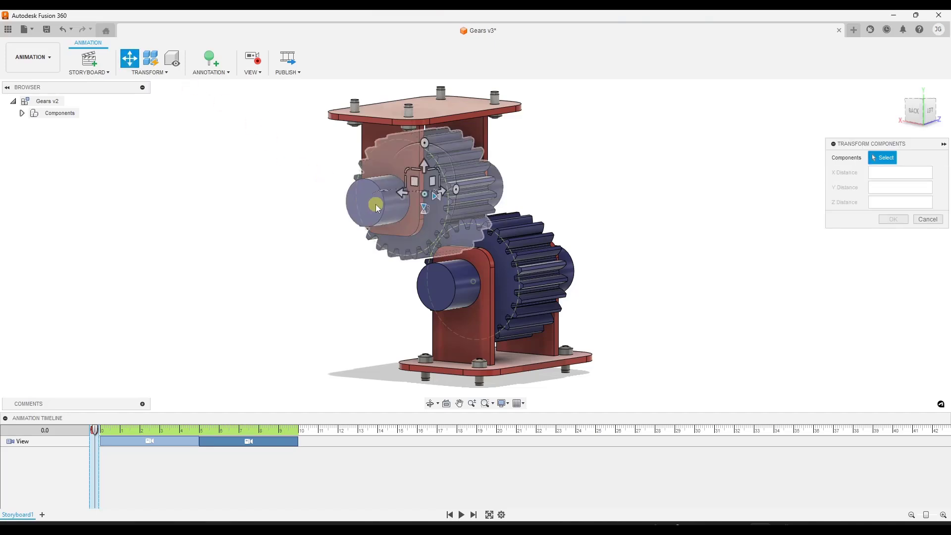
pyautogui.click(376, 205)
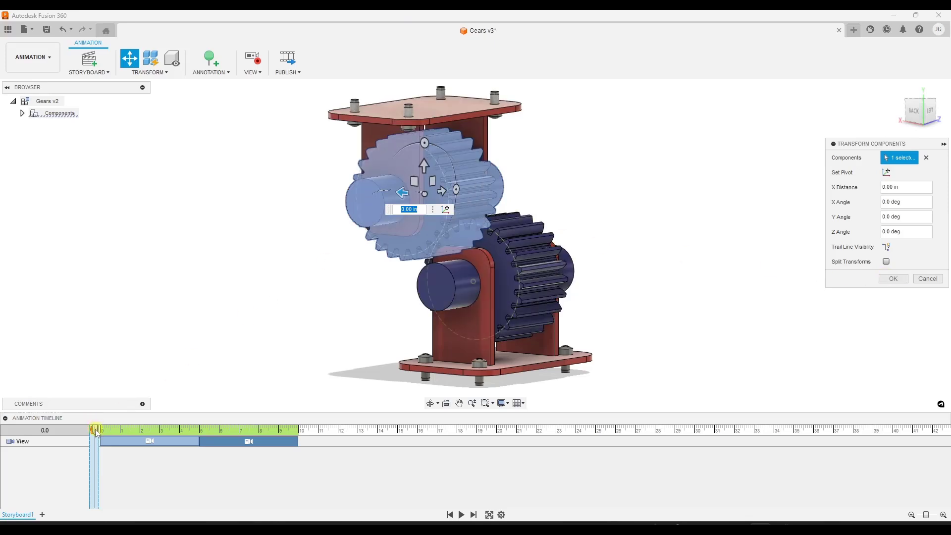
pyautogui.moveTo(95, 431); pyautogui.dragTo(139, 430)
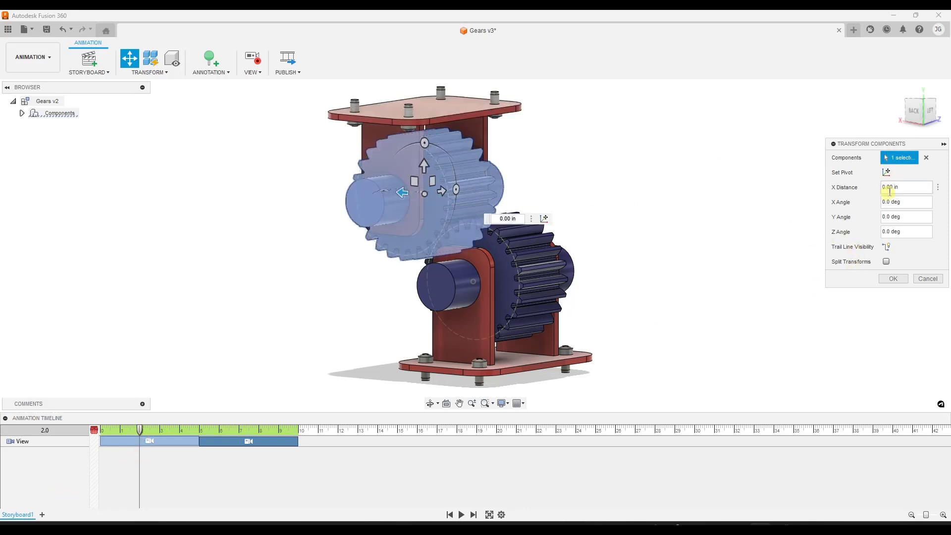
pyautogui.click(914, 115)
pyautogui.moveTo(360, 155); pyautogui.dragTo(423, 188)
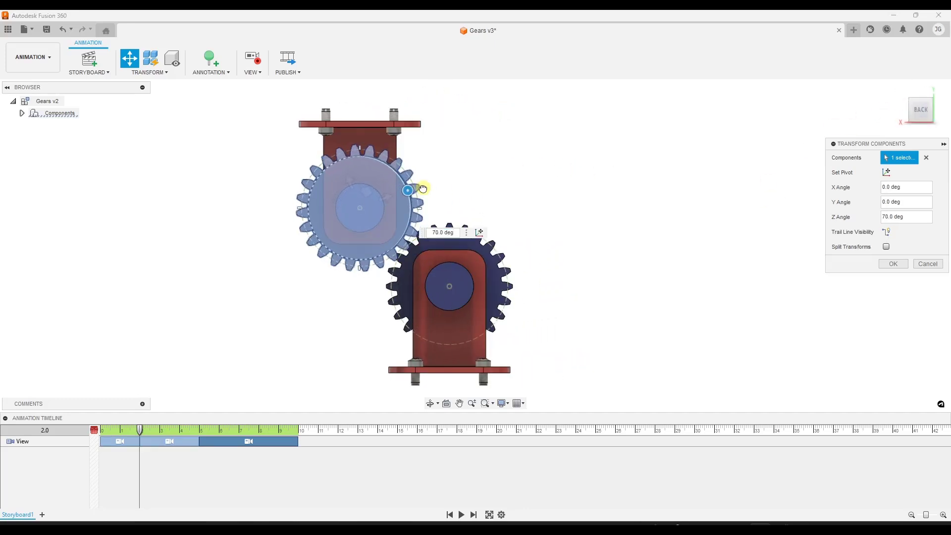
pyautogui.press('Return')
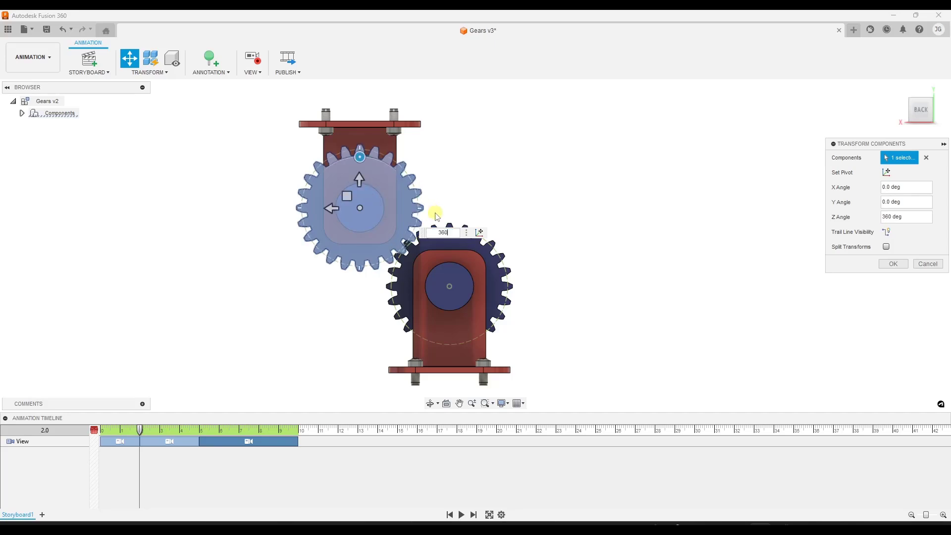
# Step: Apply the upper gear's 360-degree Z rotation at 2 seconds and play the animation from 0 seconds
pyautogui.press('Return')
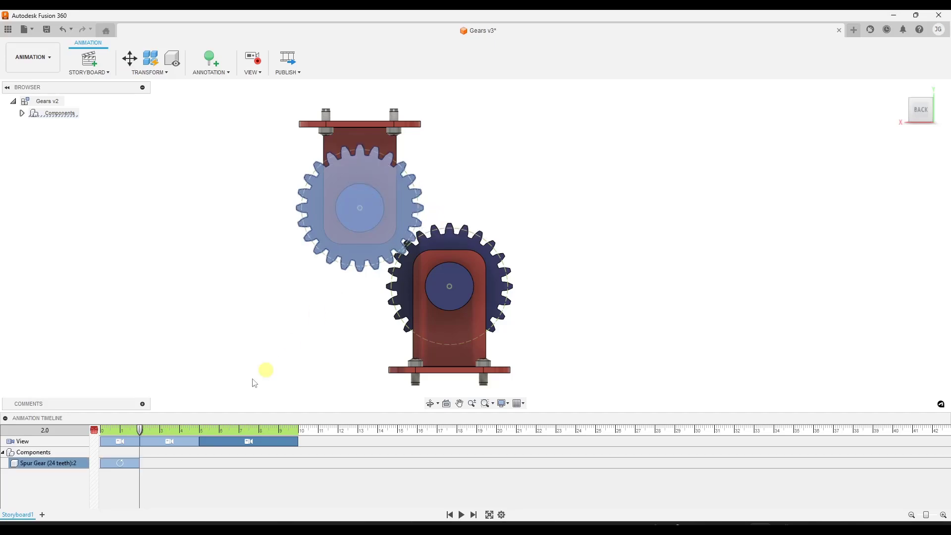
pyautogui.click(114, 464)
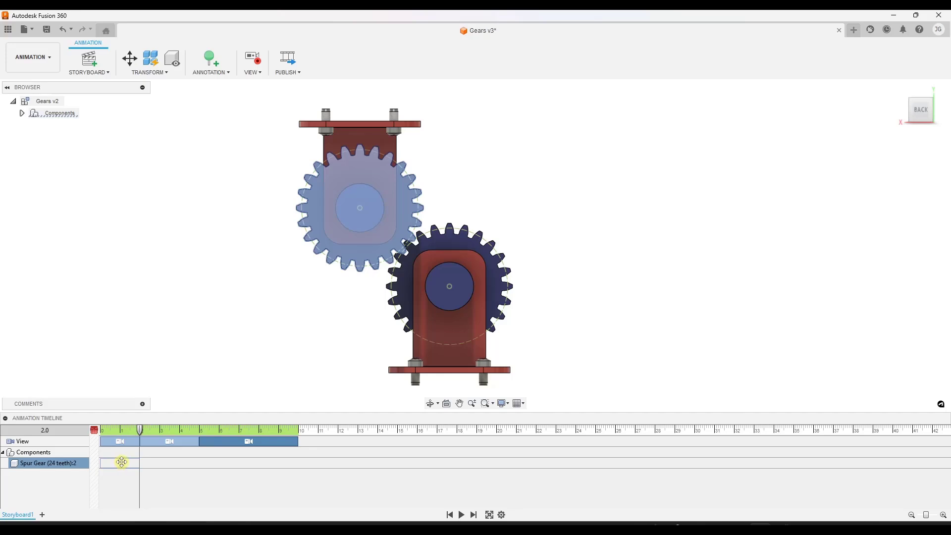
pyautogui.moveTo(140, 431); pyautogui.dragTo(96, 439)
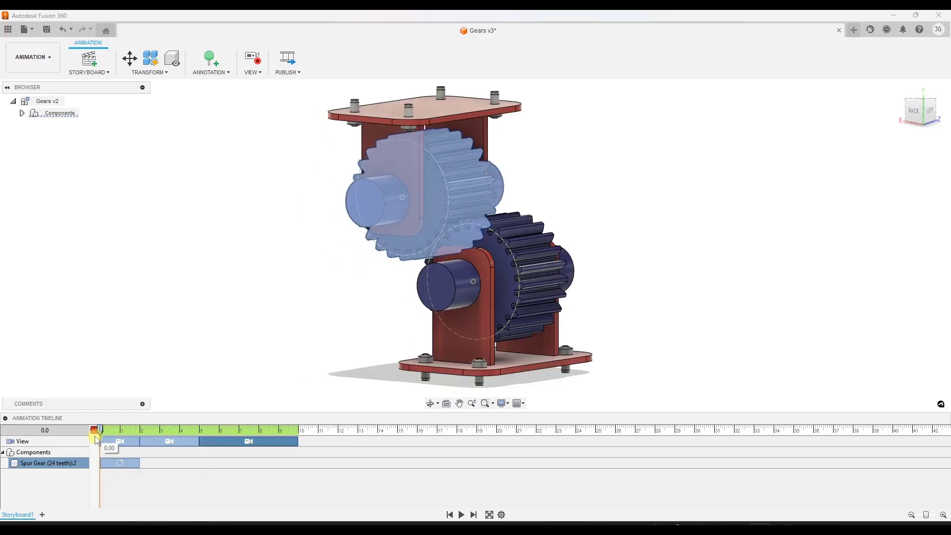
pyautogui.click(247, 440)
pyautogui.click(462, 516)
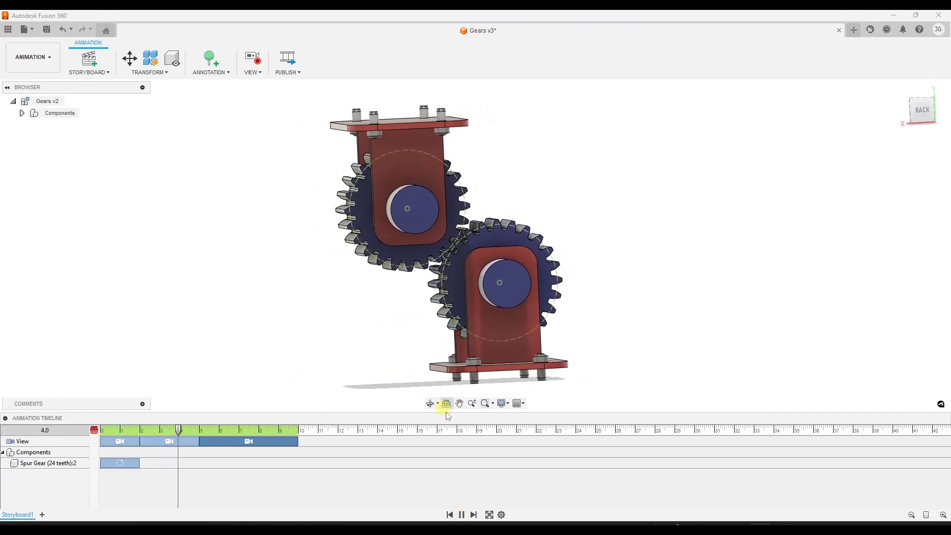
# Step: Select the upper gear's rotation action on the timeline and replay the animation from 0 seconds
pyautogui.click(131, 464)
pyautogui.rightClick(130, 465)
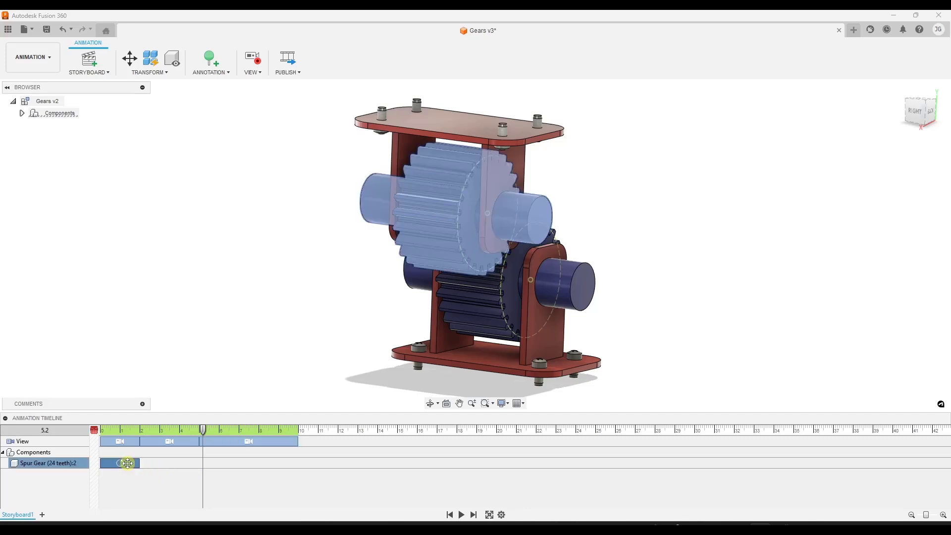
pyautogui.click(651, 516)
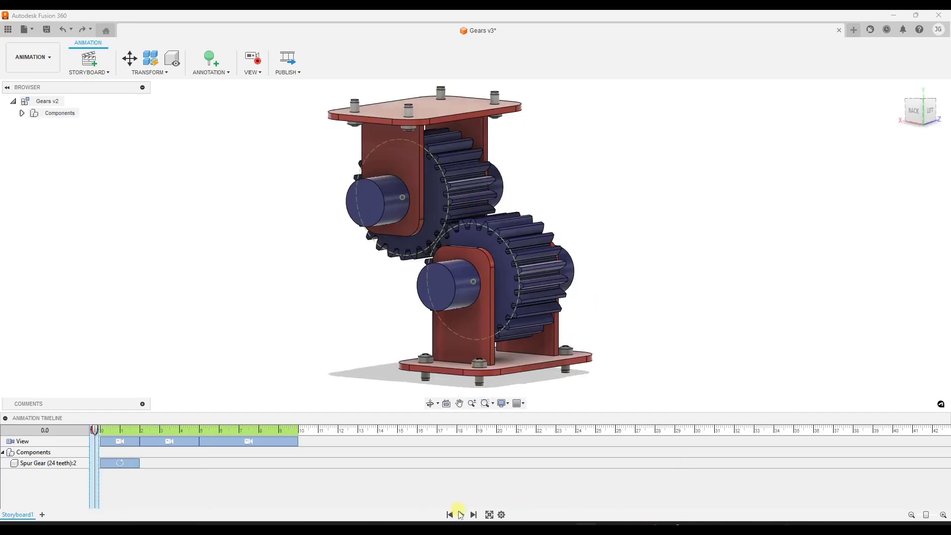
pyautogui.click(460, 514)
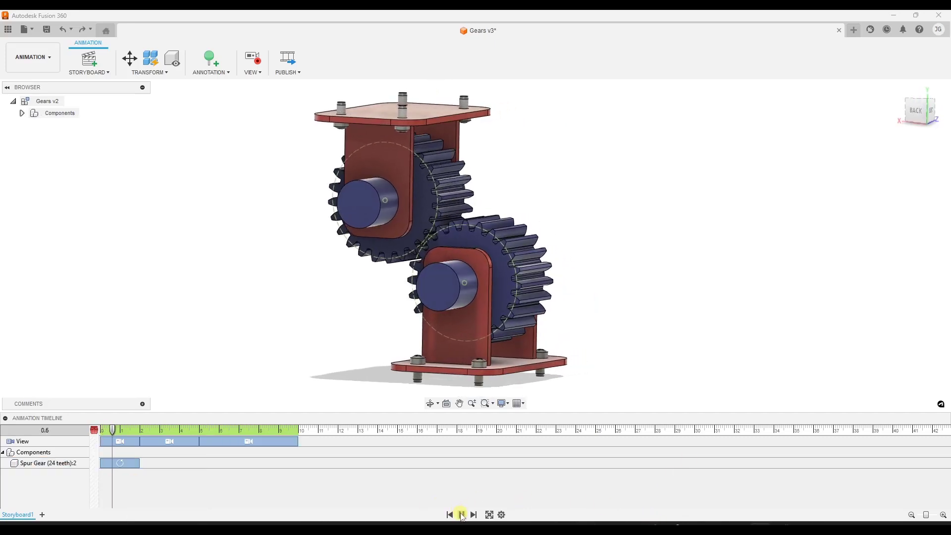
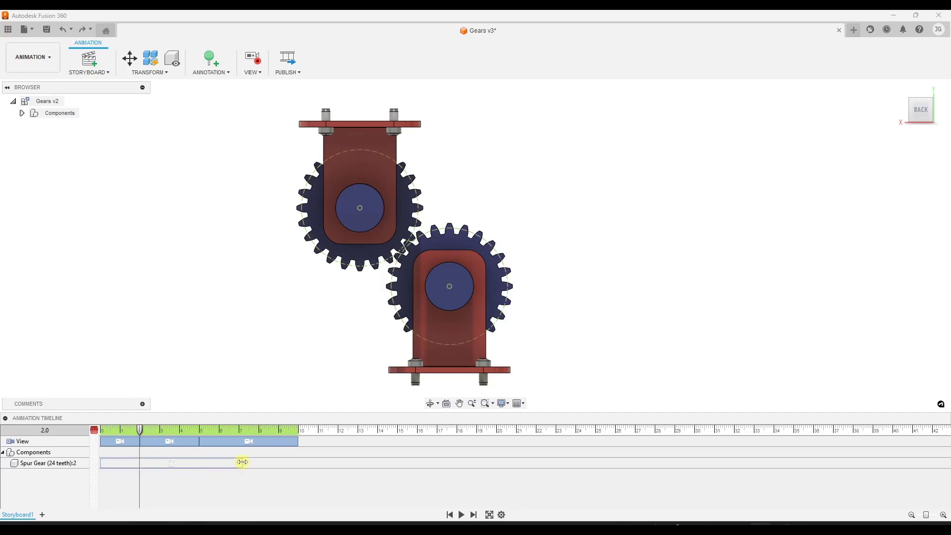
# Step: Set the upper gear's rotation action to start at 0 seconds and end at 10 seconds
pyautogui.moveTo(223, 463); pyautogui.dragTo(176, 464)
pyautogui.click(147, 464)
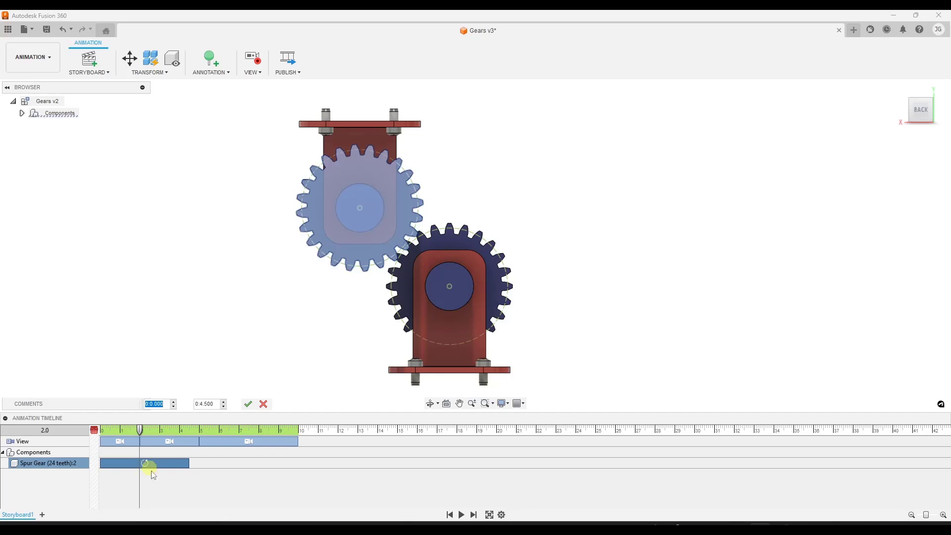
pyautogui.click(201, 404)
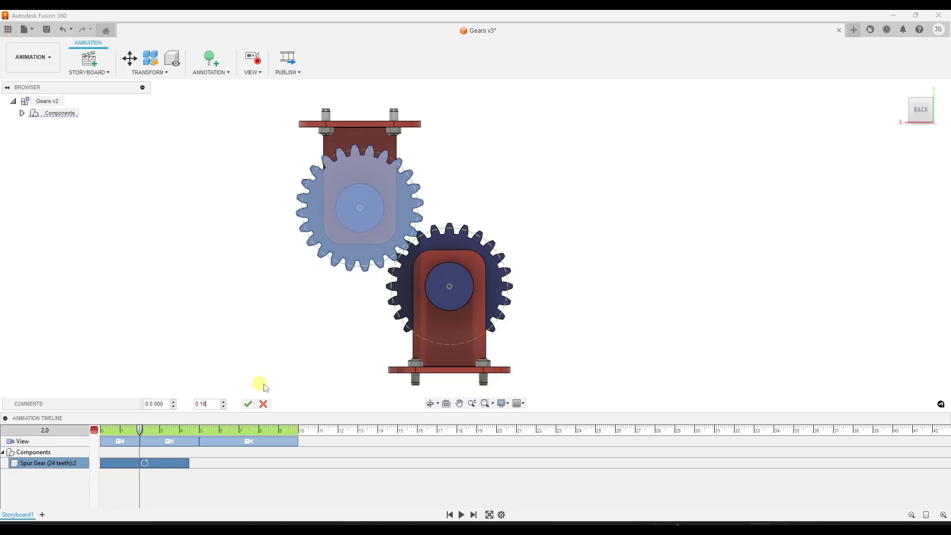
pyautogui.click(248, 404)
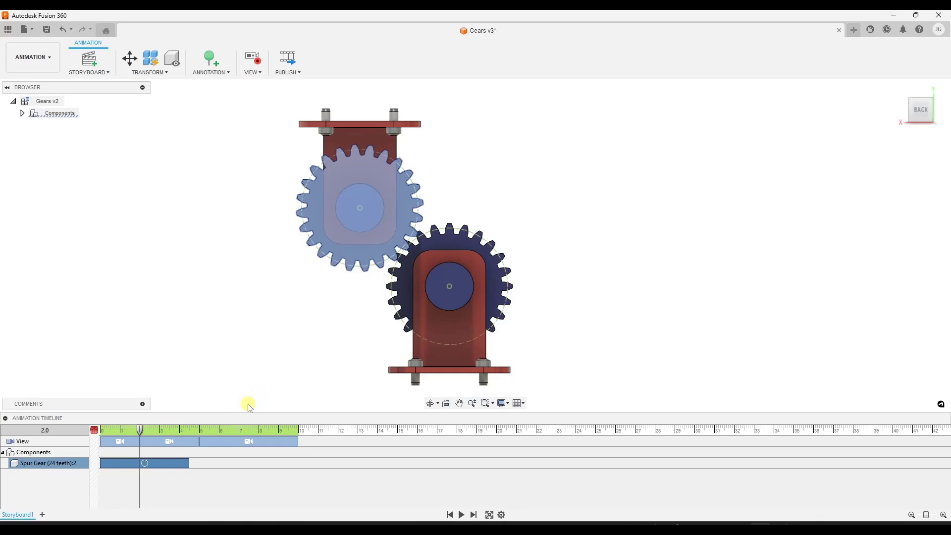
pyautogui.click(235, 403)
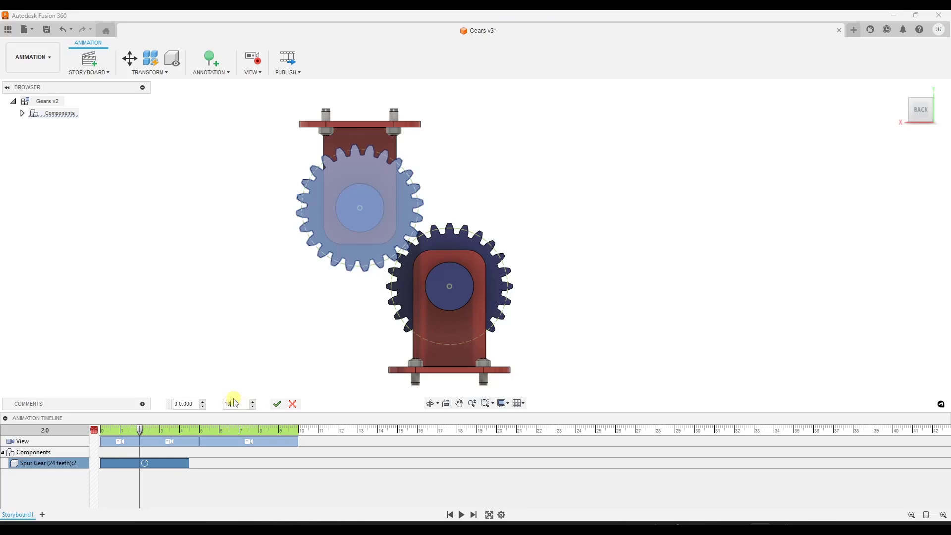
pyautogui.press('Return')
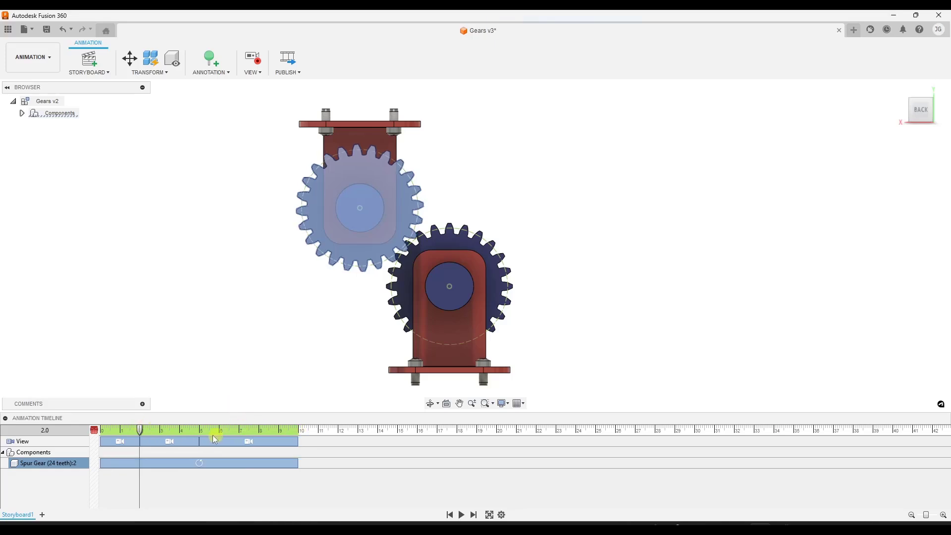
# Step: Play the animation to check the upper gear's lengthened rotation against the camera moves
pyautogui.click(176, 461)
pyautogui.click(205, 441)
pyautogui.click(461, 515)
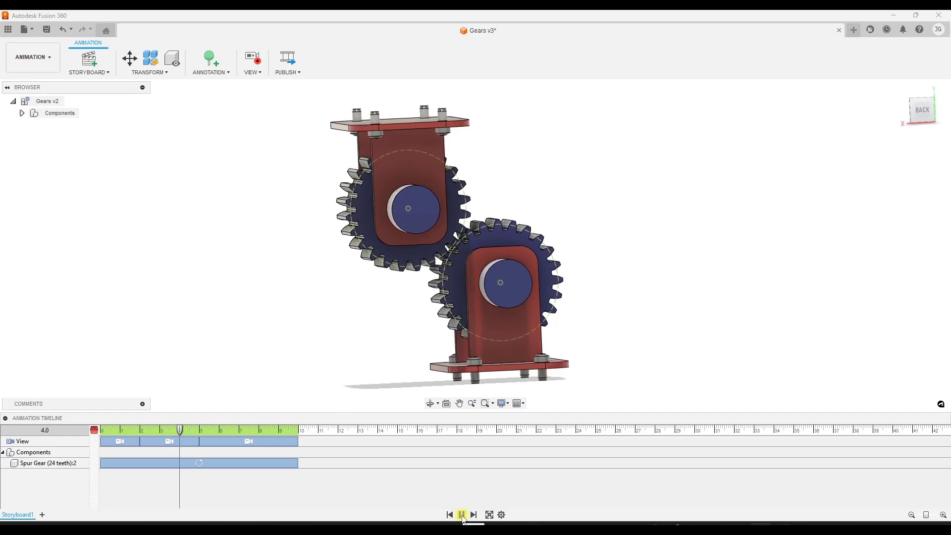
# Step: Edit the upper gear's rotation action, setting its Z angle to 360*5 degrees
pyautogui.click(190, 475)
pyautogui.click(199, 464)
pyautogui.rightClick(199, 464)
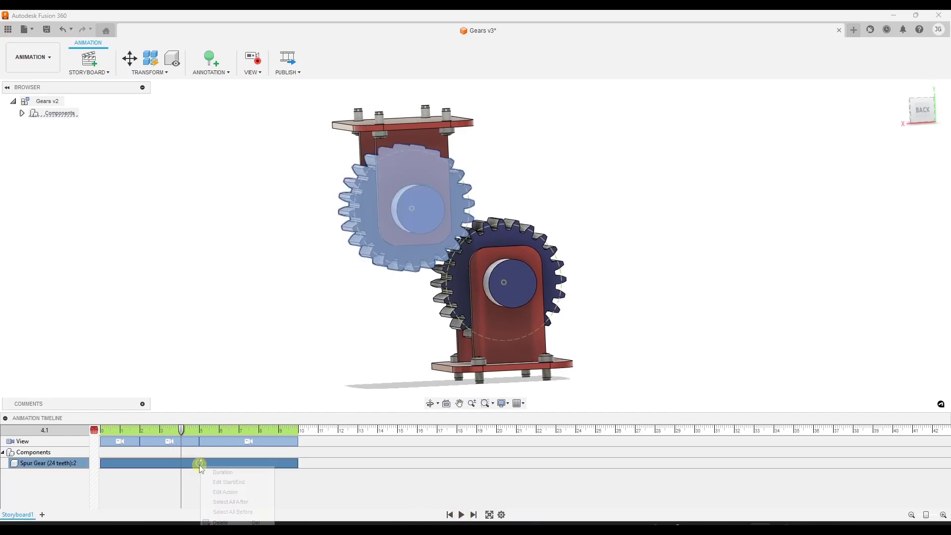
pyautogui.click(225, 492)
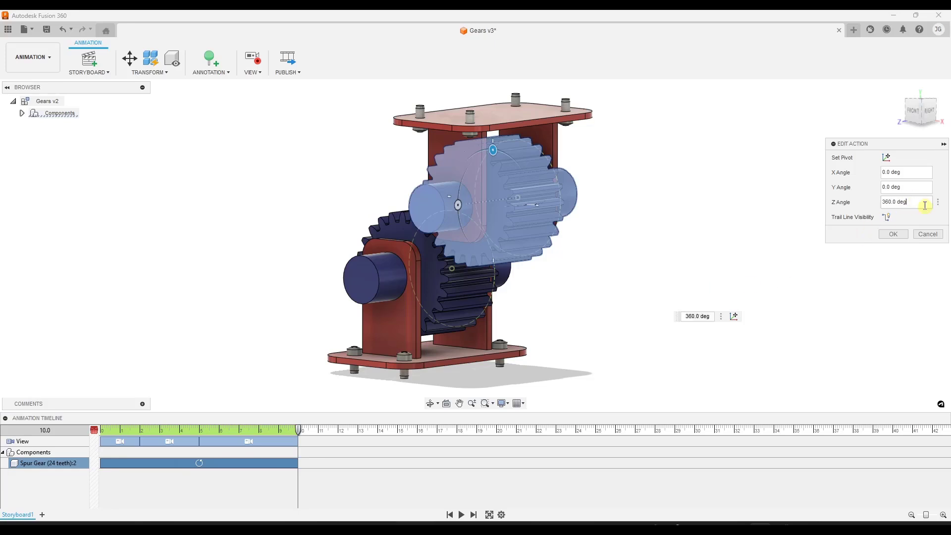
pyautogui.click(887, 218)
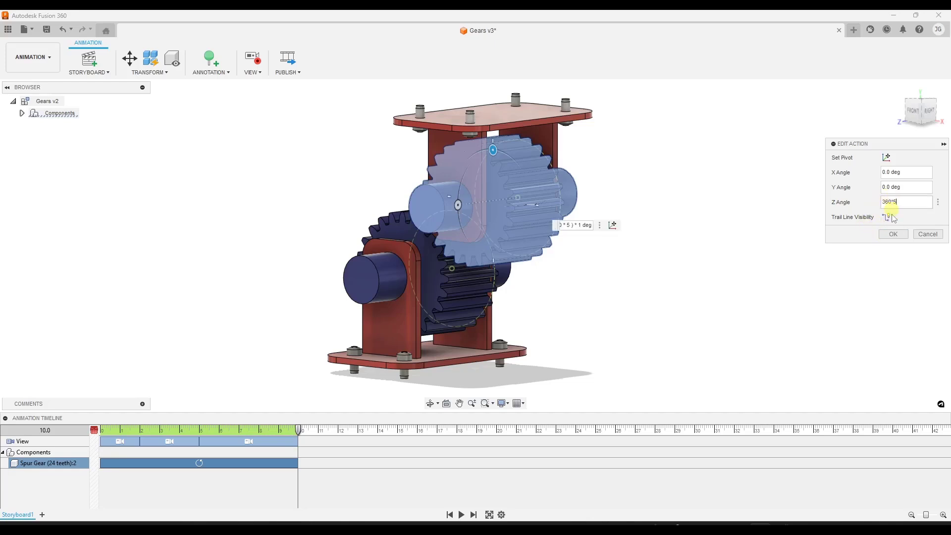
pyautogui.click(893, 233)
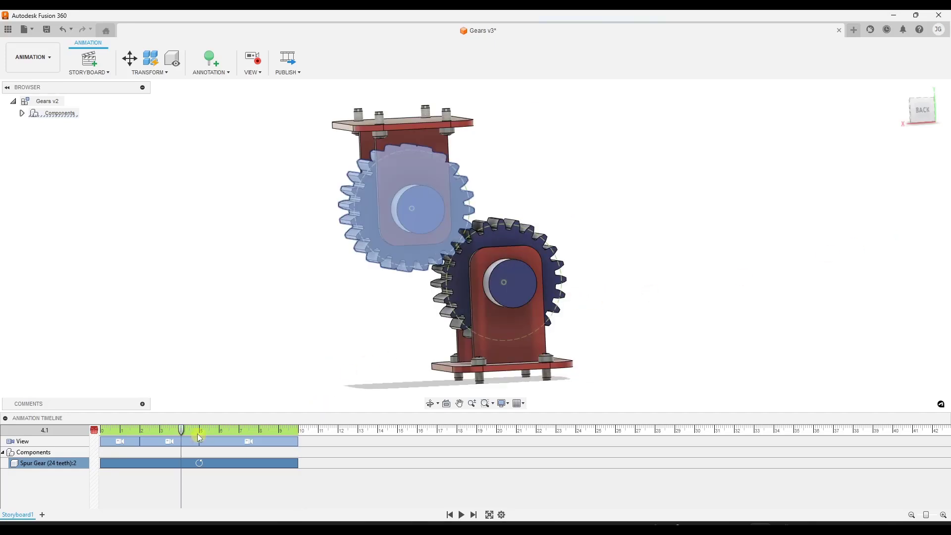
# Step: Play the animation with the faster upper gear from 0 seconds, and return the playhead to 0 seconds
pyautogui.moveTo(185, 434); pyautogui.dragTo(91, 433)
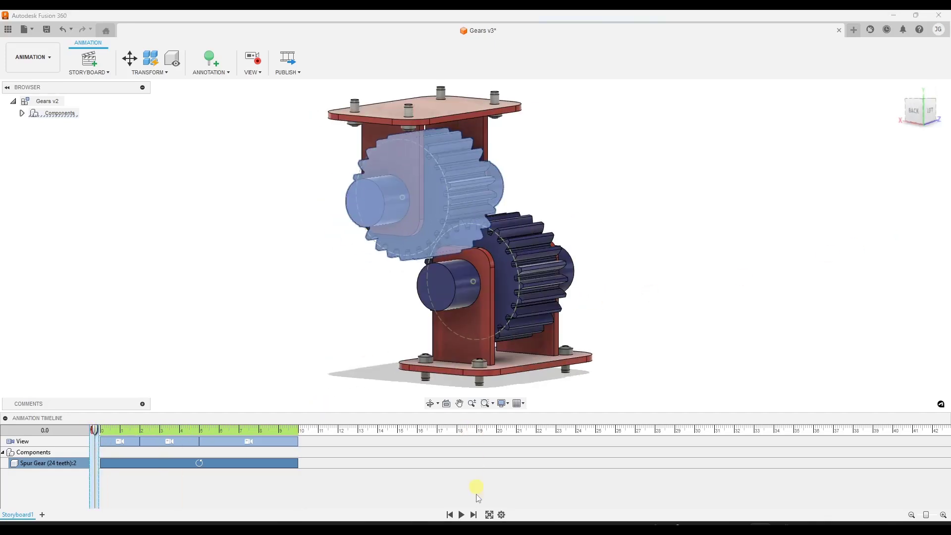
pyautogui.click(460, 515)
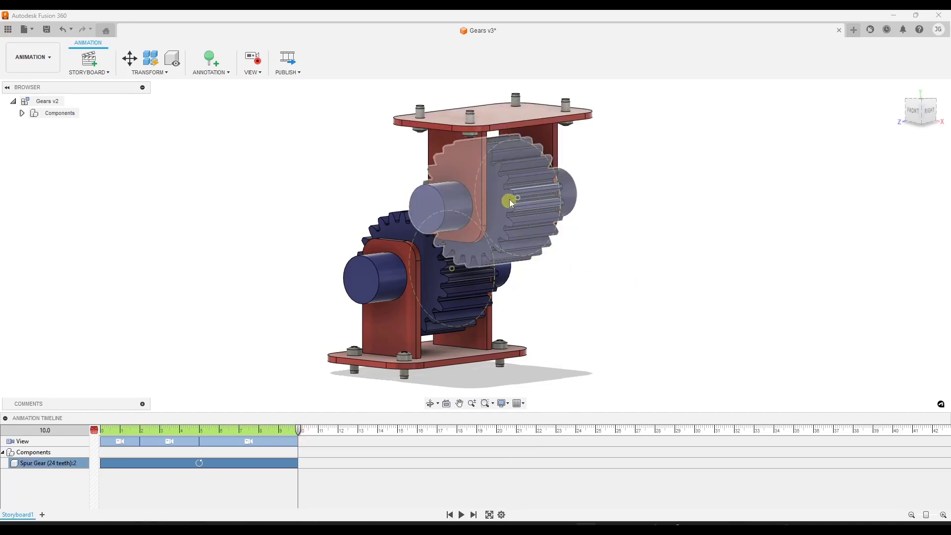
pyautogui.click(220, 431)
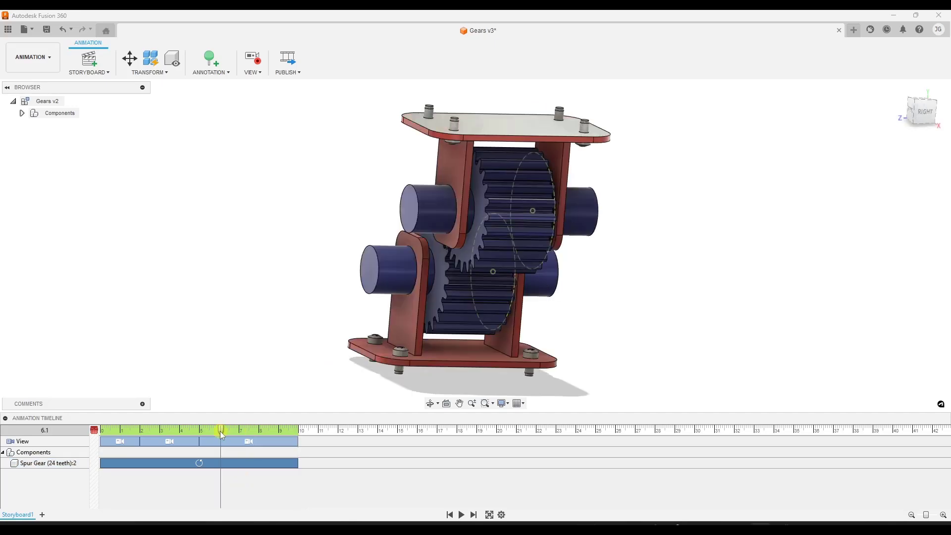
pyautogui.click(199, 431)
pyautogui.moveTo(199, 435); pyautogui.dragTo(95, 442)
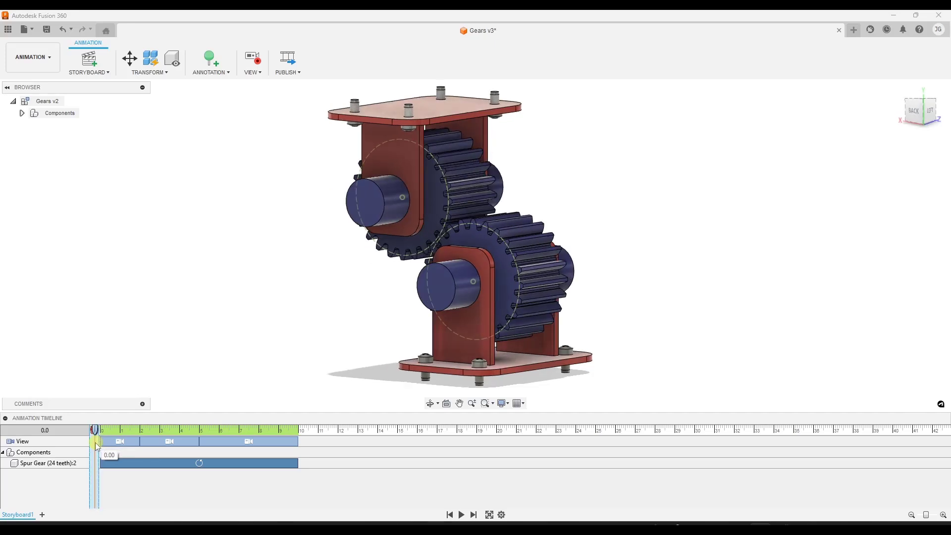
# Step: Rotate the lower gear -360*5 degrees about Z with Transform Components at 10 seconds and stretch its action back to 0 seconds
pyautogui.click(169, 468)
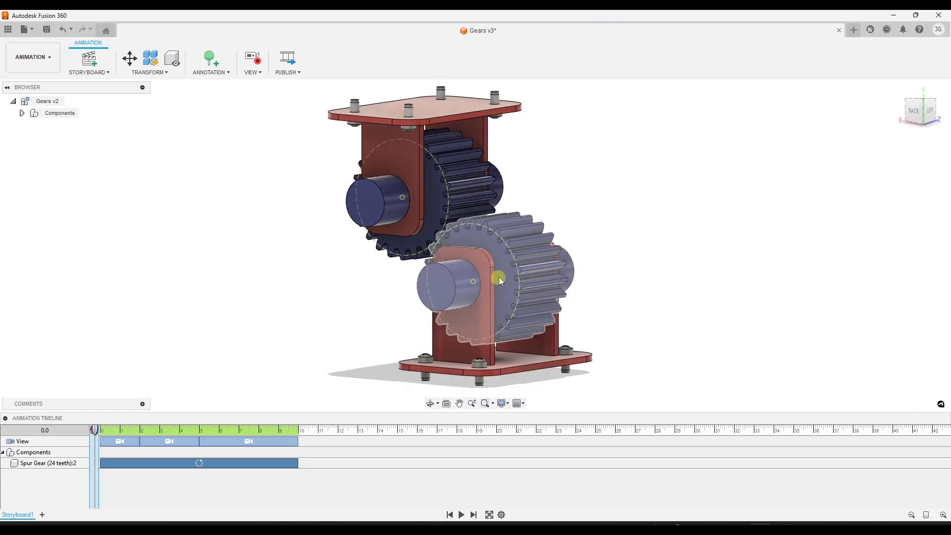
pyautogui.click(130, 63)
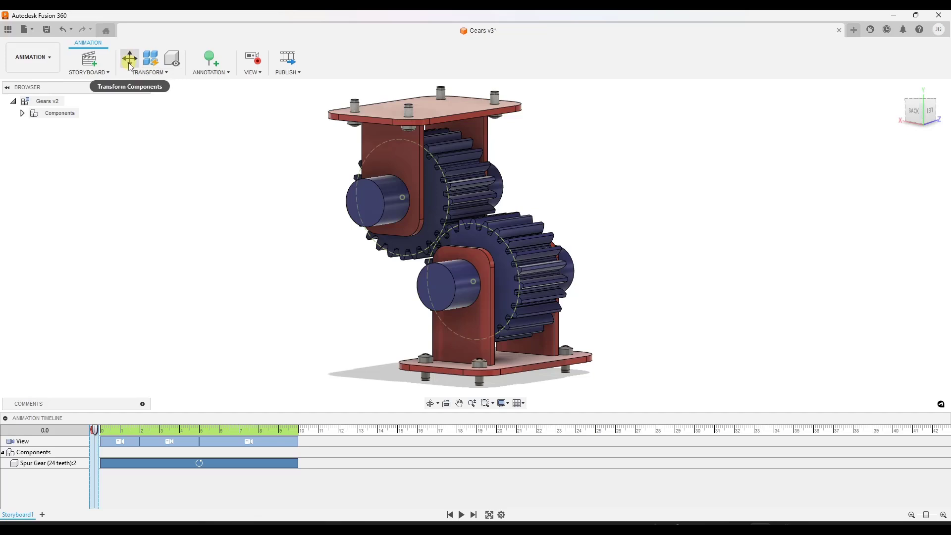
pyautogui.click(484, 272)
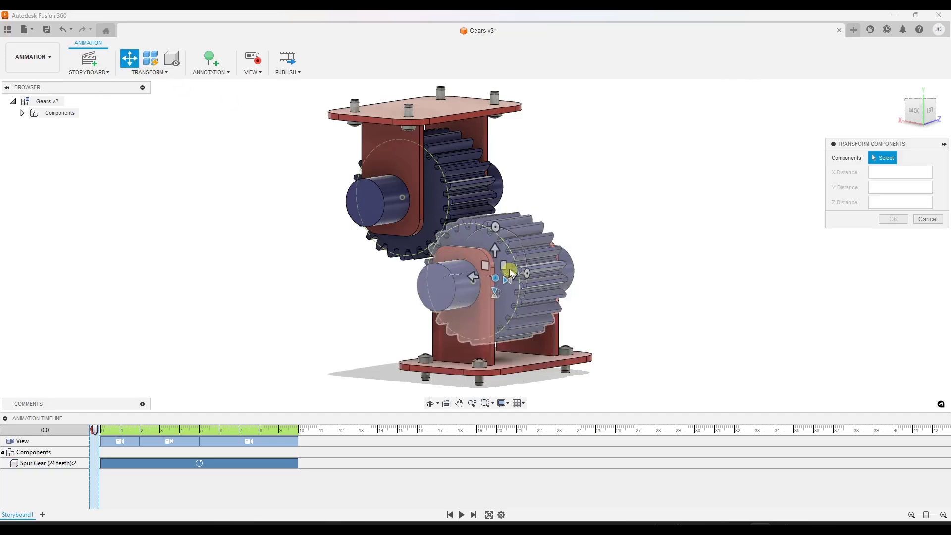
pyautogui.click(510, 269)
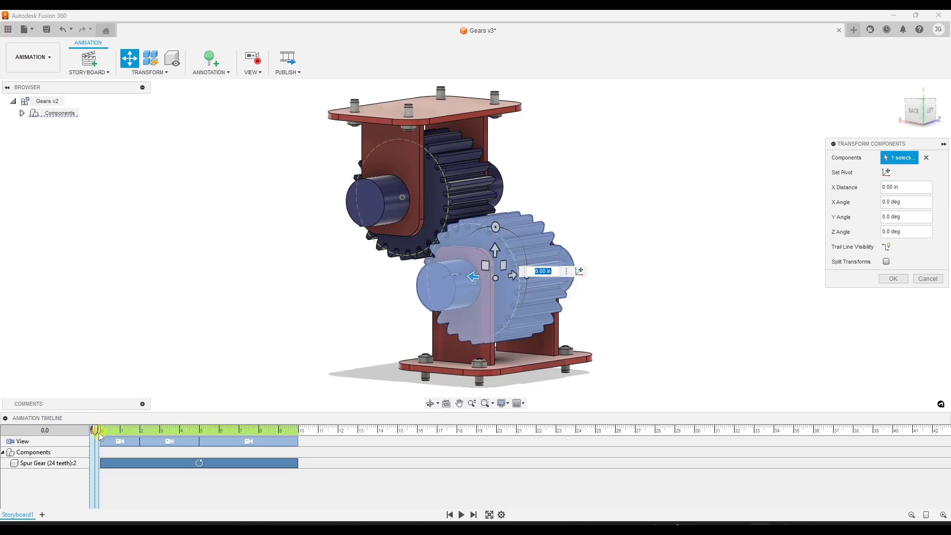
pyautogui.moveTo(95, 432); pyautogui.dragTo(300, 434)
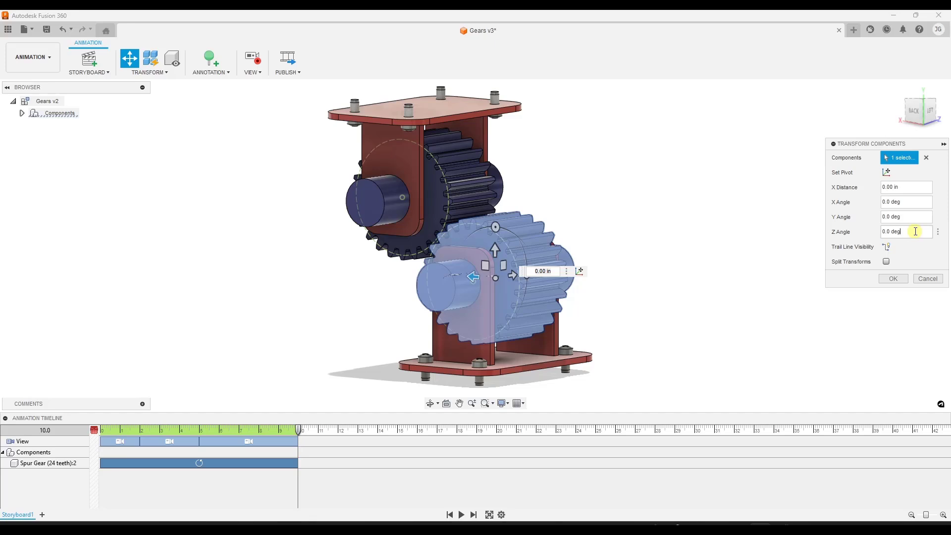
pyautogui.write('-360*5')
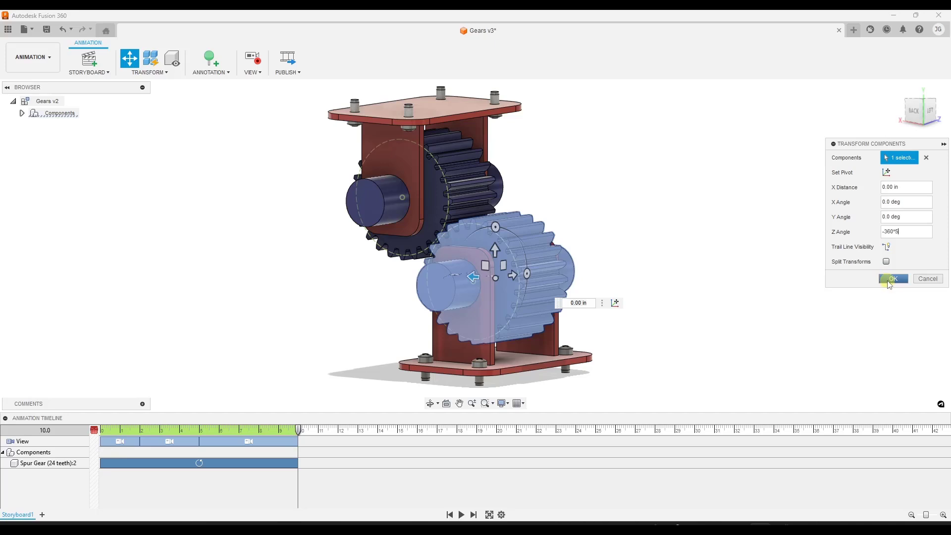
pyautogui.click(893, 279)
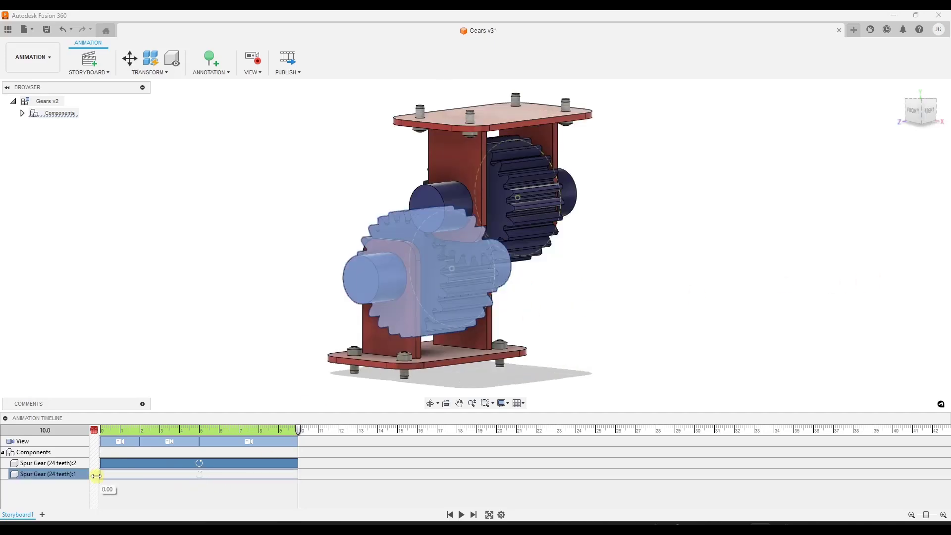
pyautogui.click(118, 476)
# Step: Play the animation with both gears turning from 0 seconds, pause it, and return the playhead to 0 seconds
pyautogui.moveTo(138, 418); pyautogui.dragTo(99, 427)
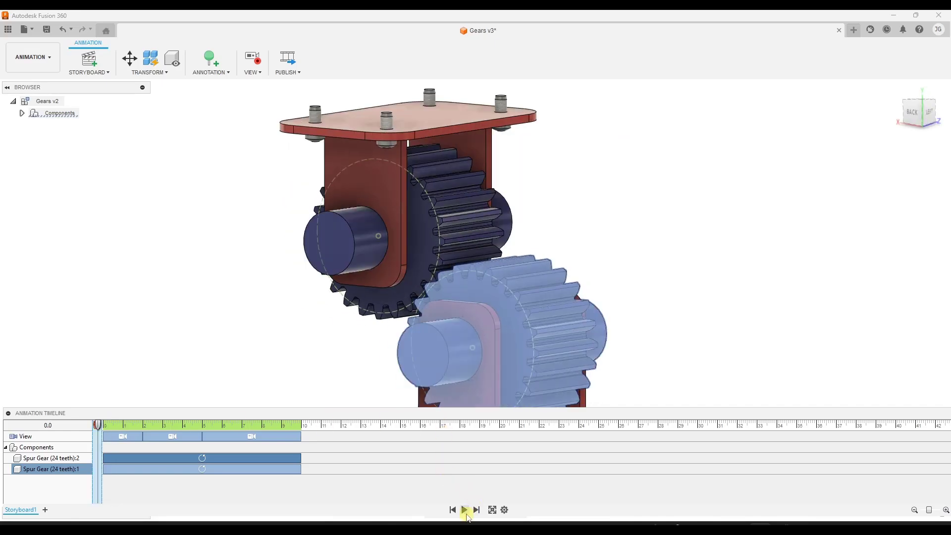
pyautogui.click(465, 509)
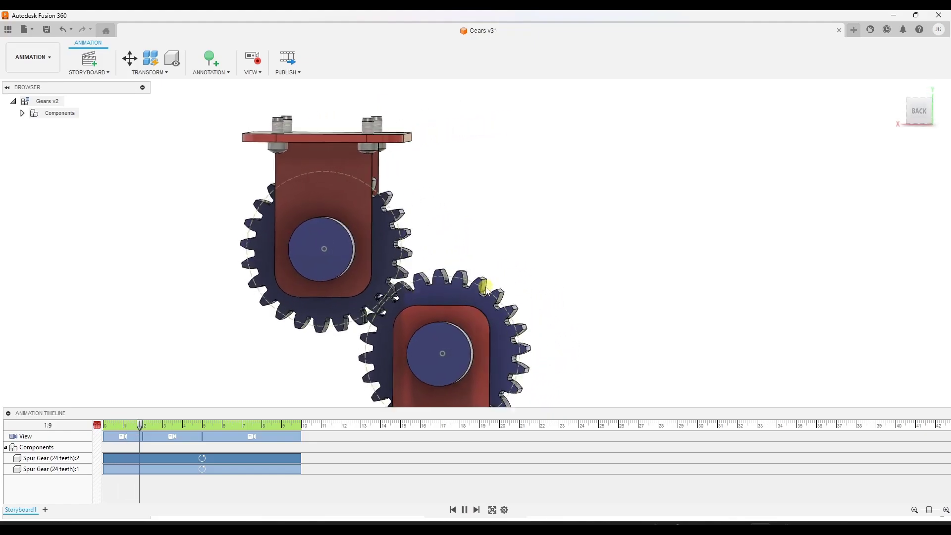
pyautogui.click(464, 510)
pyautogui.click(464, 510)
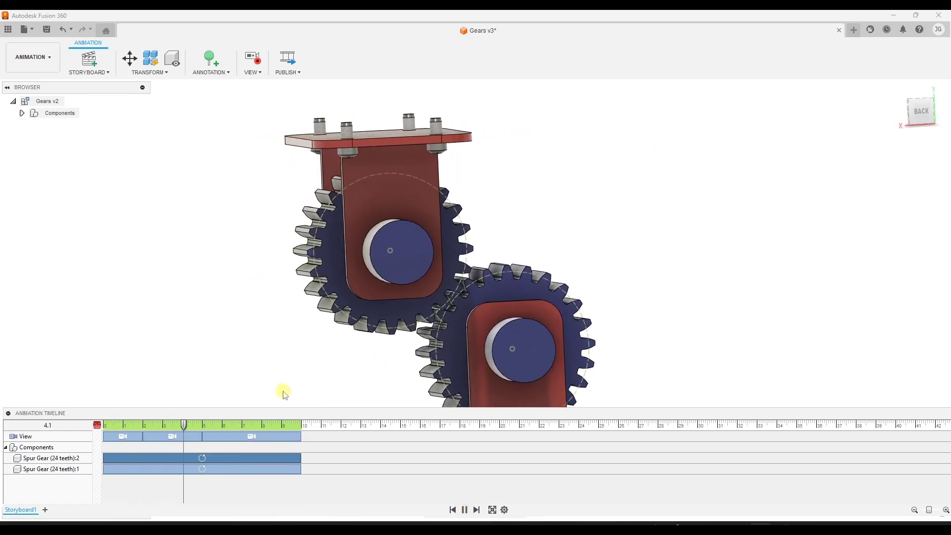
pyautogui.click(465, 510)
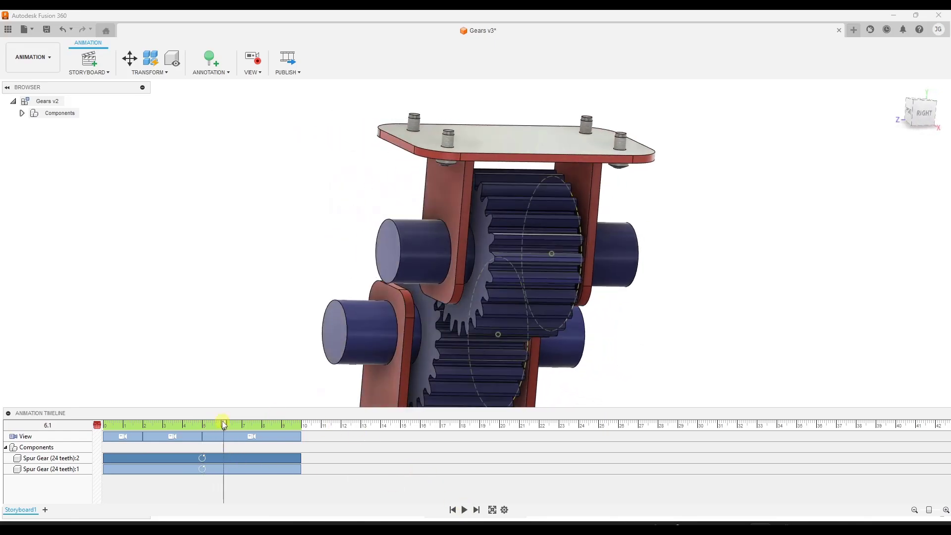
pyautogui.moveTo(223, 425); pyautogui.dragTo(97, 425)
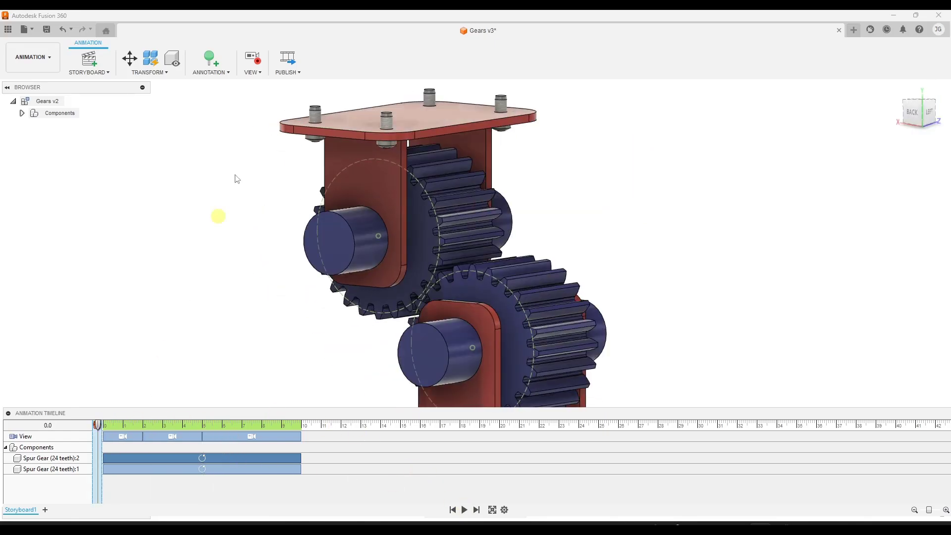
pyautogui.click(434, 200)
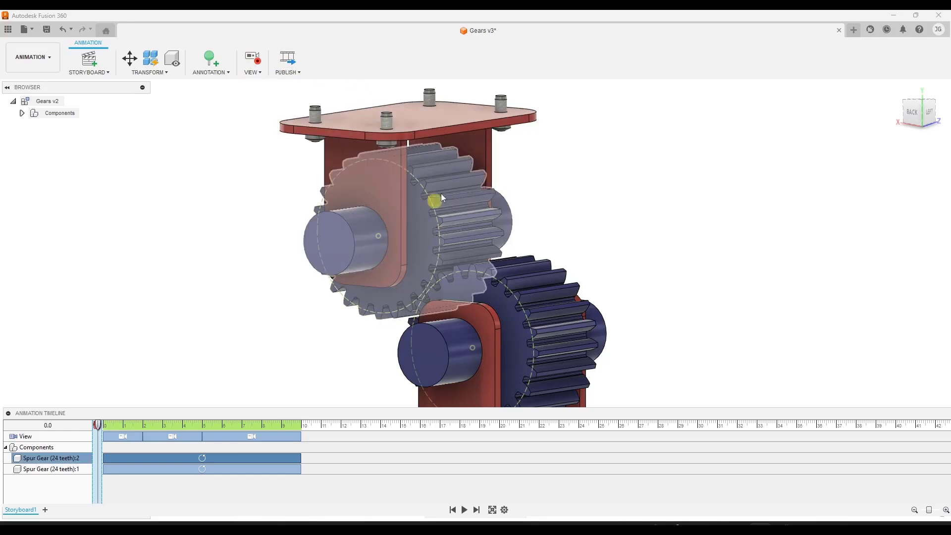
# Step: Delete all three recorded camera moves from the View track of the animation timeline
pyautogui.scroll(-3, 427, 191)
pyautogui.scroll(2, 423, 218)
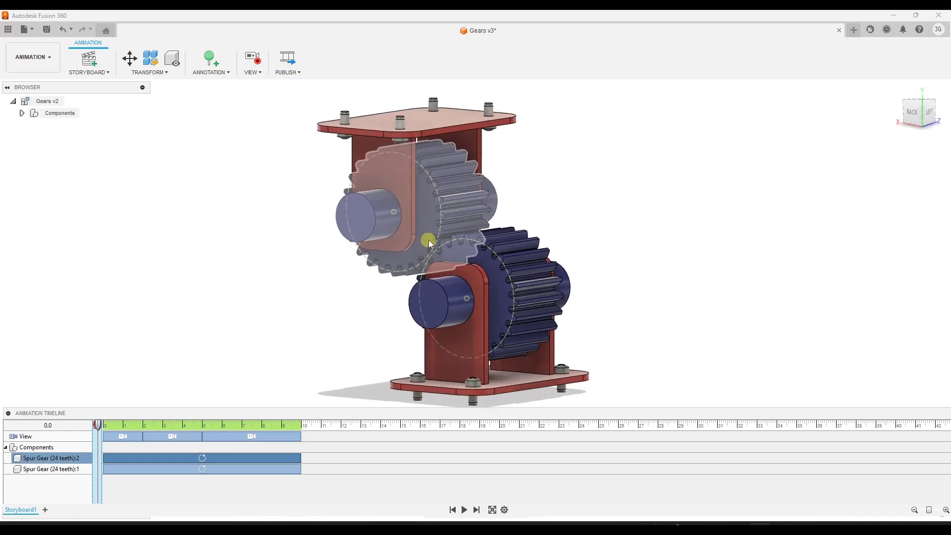
pyautogui.moveTo(427, 240); pyautogui.dragTo(444, 254, button='middle')
pyautogui.click(449, 263)
pyautogui.click(312, 311)
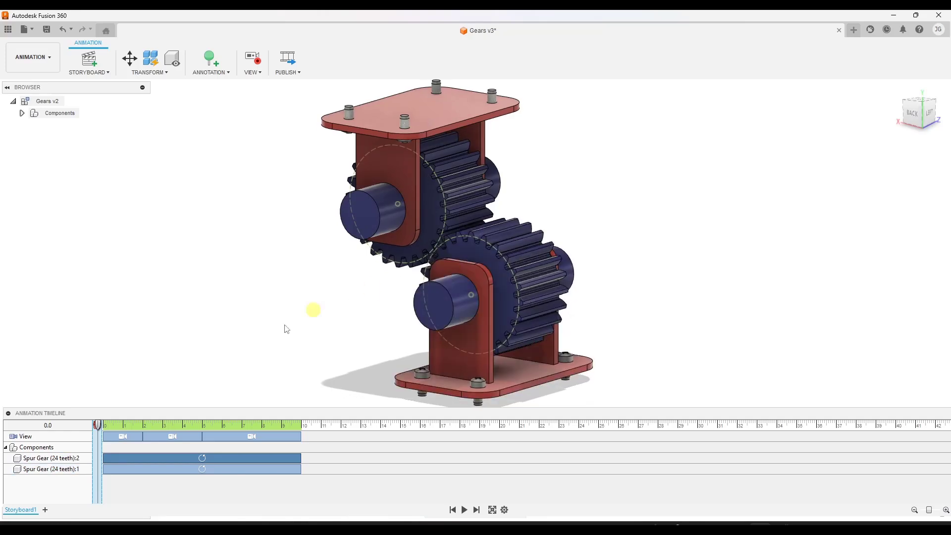
pyautogui.click(129, 435)
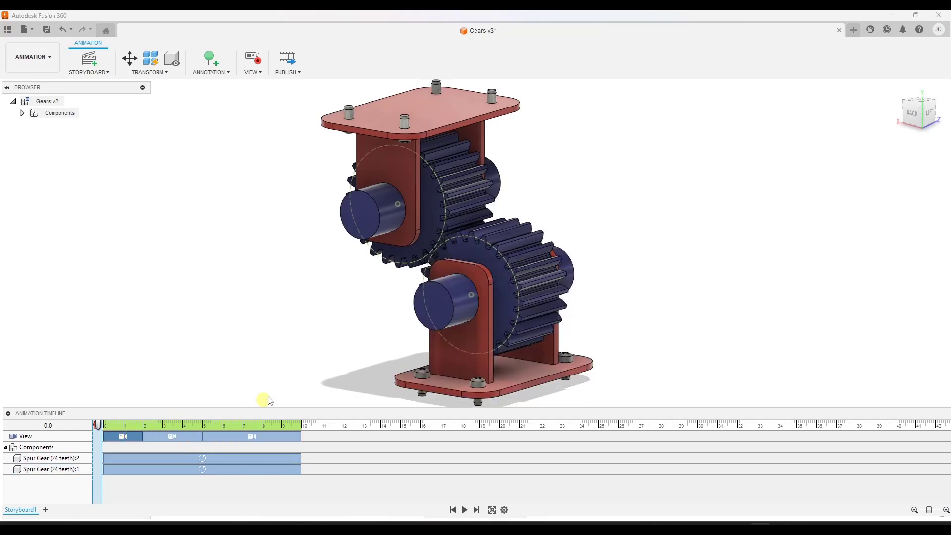
pyautogui.press('Delete')
pyautogui.click(168, 436)
pyautogui.press('Delete')
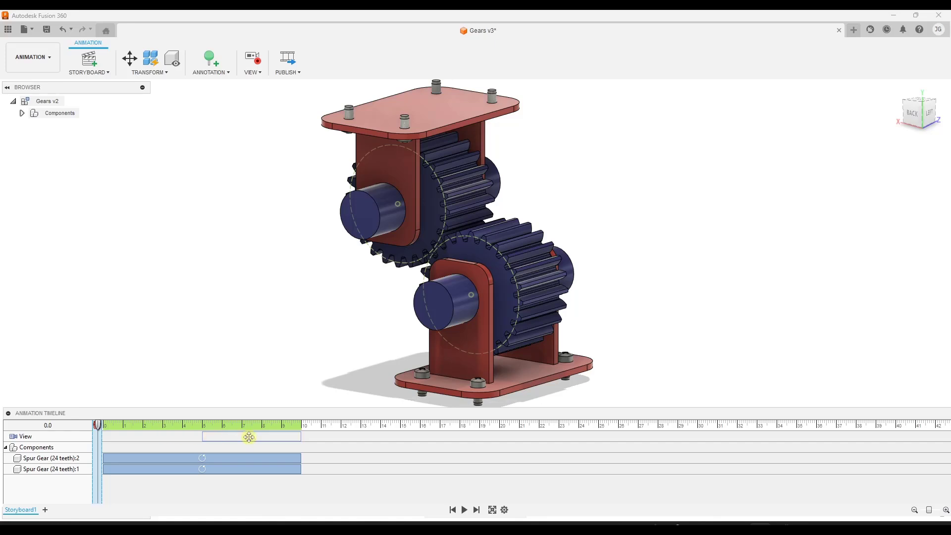
pyautogui.click(248, 436)
pyautogui.press('Delete')
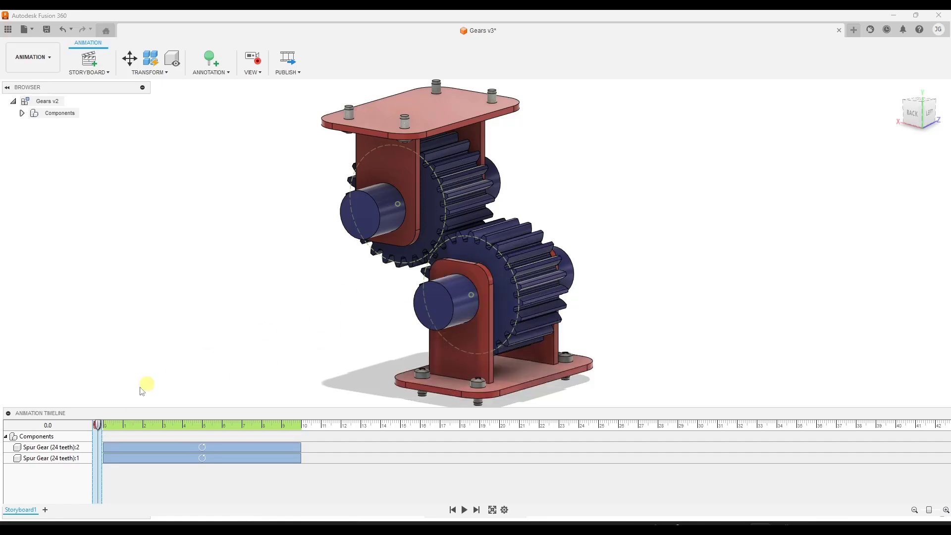
# Step: Set a new starting view, record a single camera orbit to the assembly's opposite side at 10 seconds, and play the animation from 0 seconds
pyautogui.moveTo(462, 268)
pyautogui.keyDown('shift'); pyautogui.mouseDown(button='middle')
pyautogui.moveTo(418, 266)
pyautogui.moveTo(461, 268)
pyautogui.mouseUp(button='middle'); pyautogui.keyUp('shift')
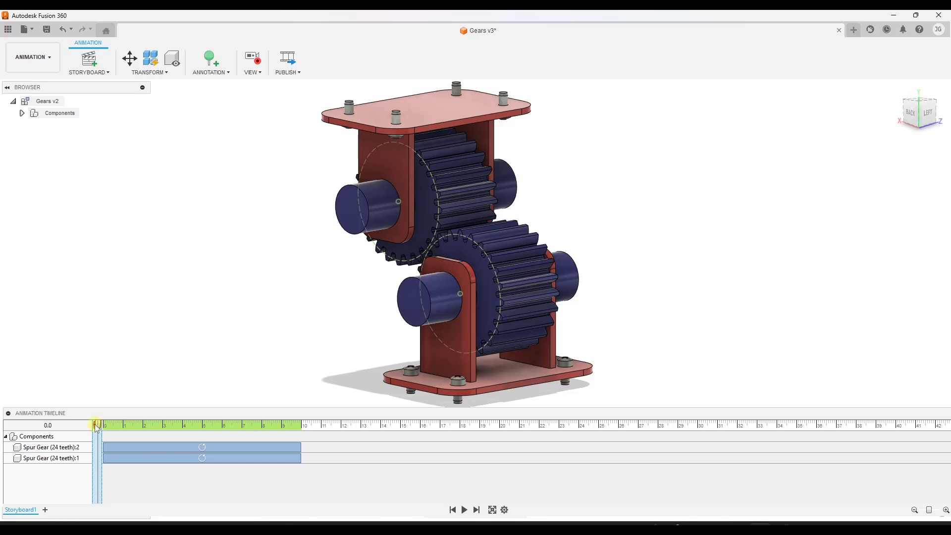
pyautogui.moveTo(97, 426); pyautogui.dragTo(301, 418)
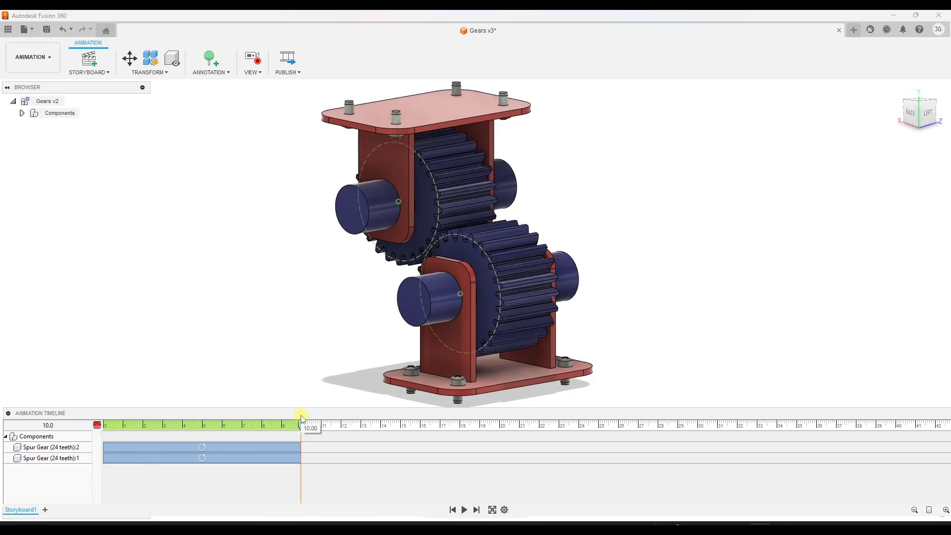
pyautogui.click(520, 289)
pyautogui.keyDown('shift'); pyautogui.moveTo(520, 288); pyautogui.dragTo(484, 288, button='middle'); pyautogui.keyUp('shift')
pyautogui.press('Escape')
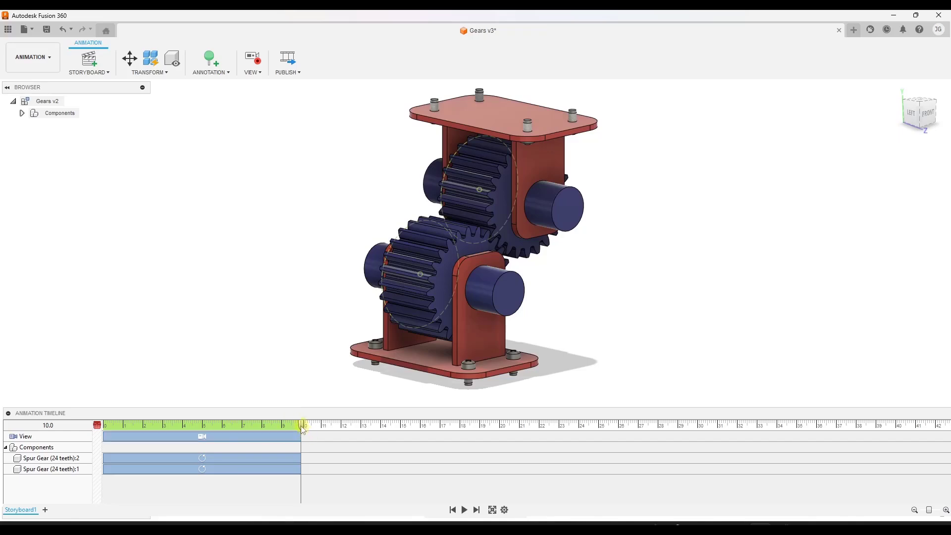
pyautogui.moveTo(302, 429); pyautogui.dragTo(99, 430)
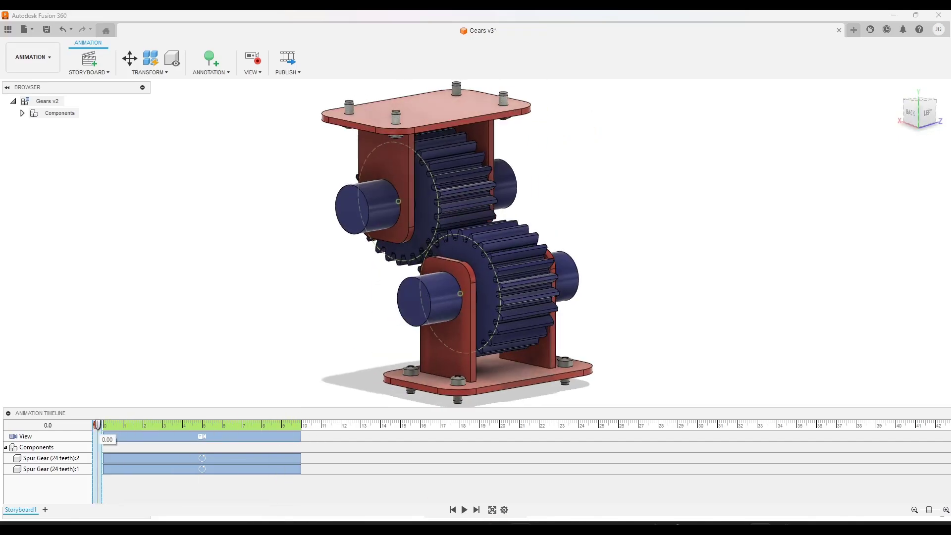
pyautogui.click(463, 509)
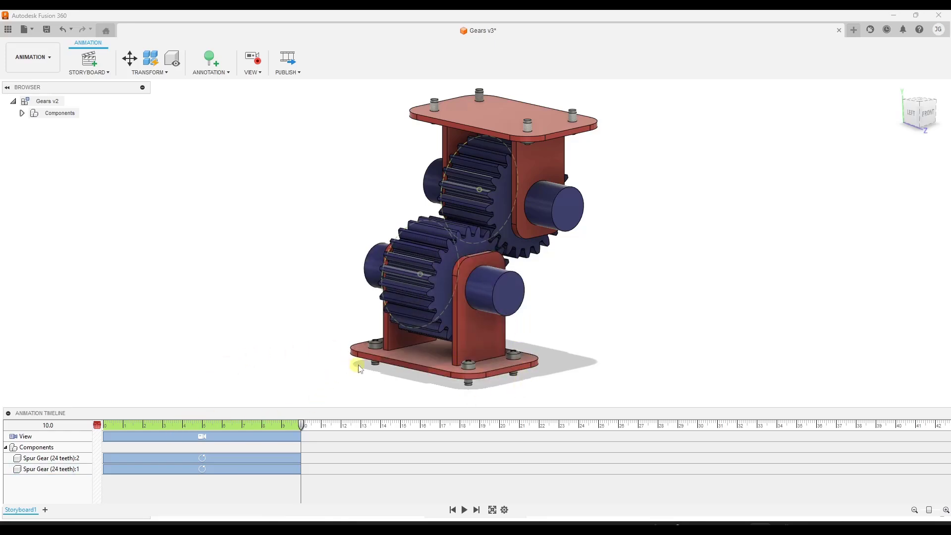
# Step: Raise the four lower-plate screws 2.00 in along Z with Transform Components in the pre-start zone of the timeline
pyautogui.click(375, 347)
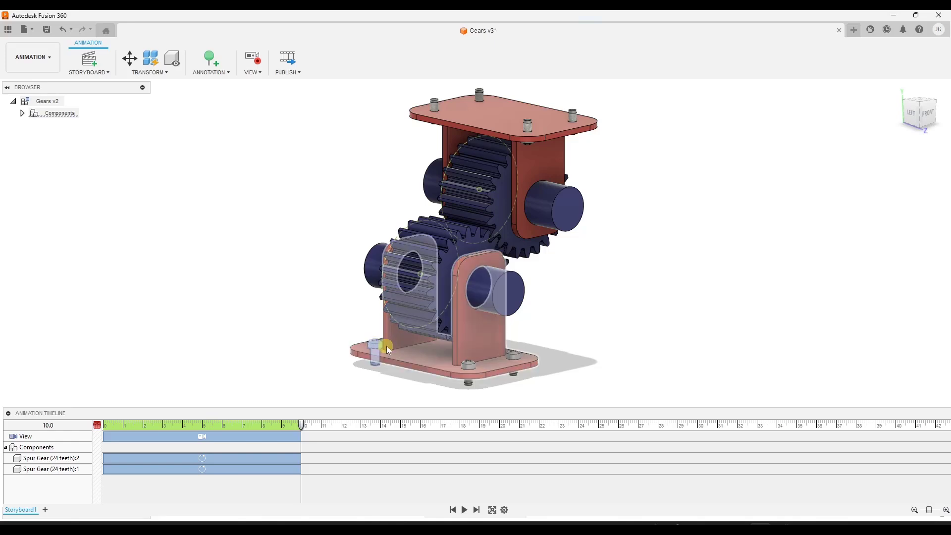
pyautogui.click(23, 112)
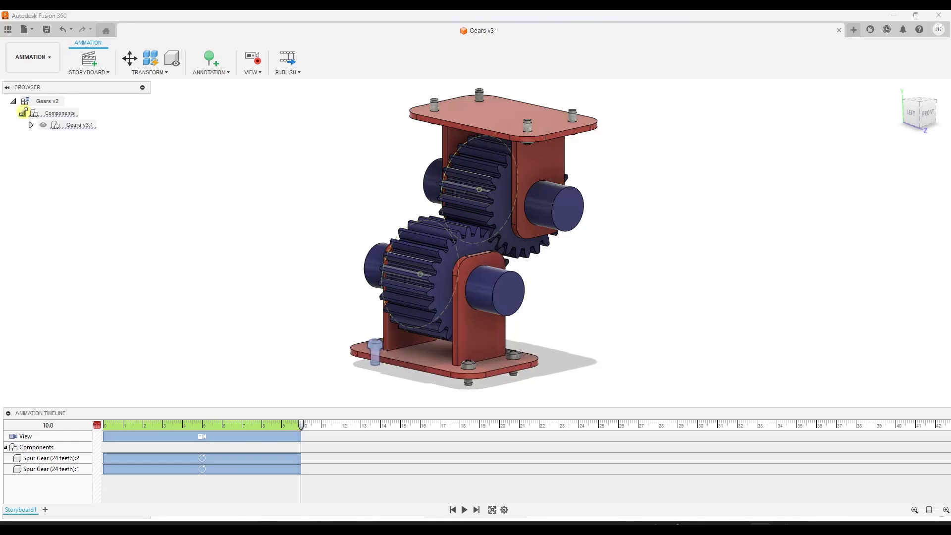
pyautogui.click(31, 125)
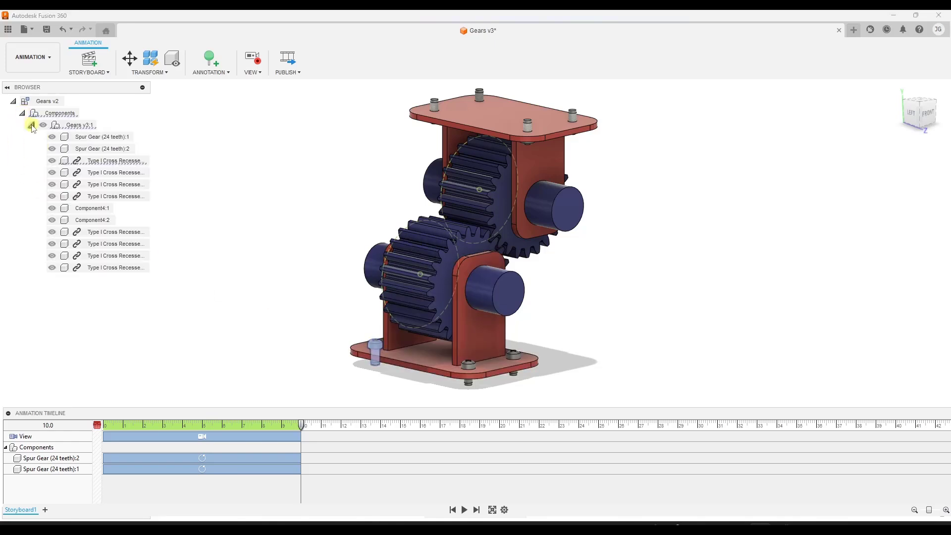
pyautogui.click(115, 161)
pyautogui.keyDown('shift'); pyautogui.click(115, 195); pyautogui.keyUp('shift')
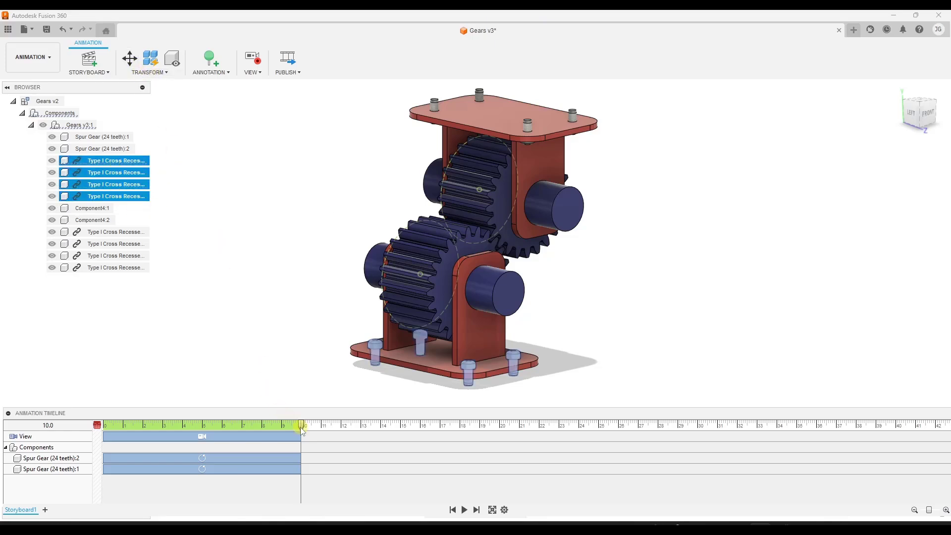
pyautogui.moveTo(301, 428); pyautogui.dragTo(97, 430)
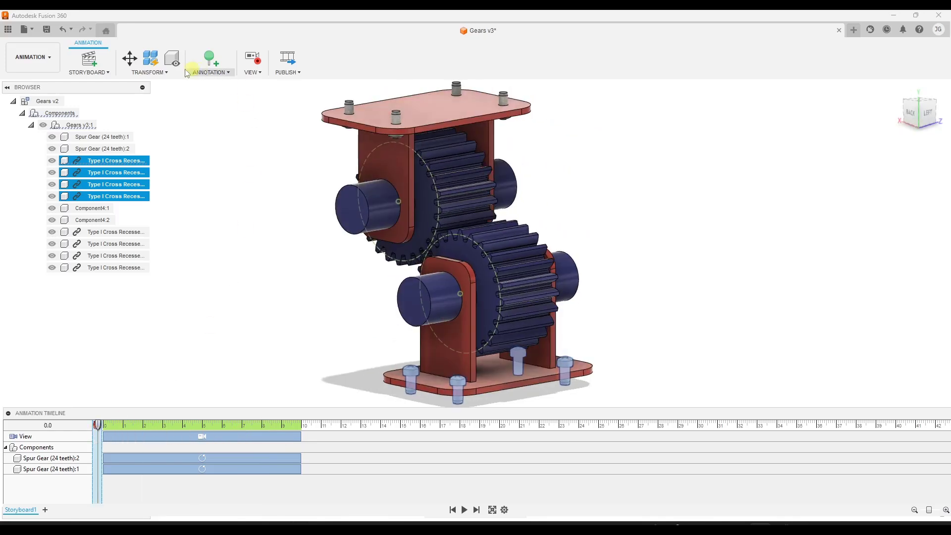
pyautogui.click(129, 58)
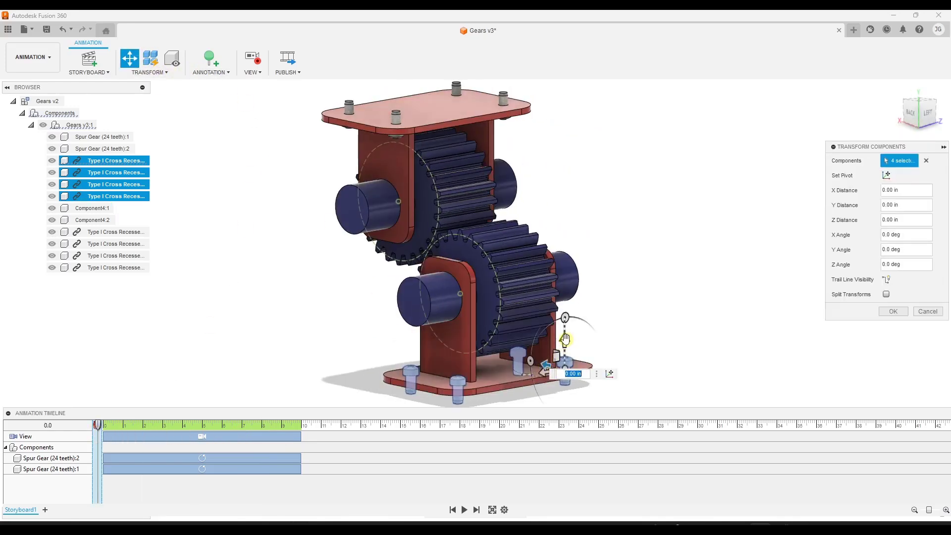
pyautogui.moveTo(565, 339); pyautogui.dragTo(571, 296)
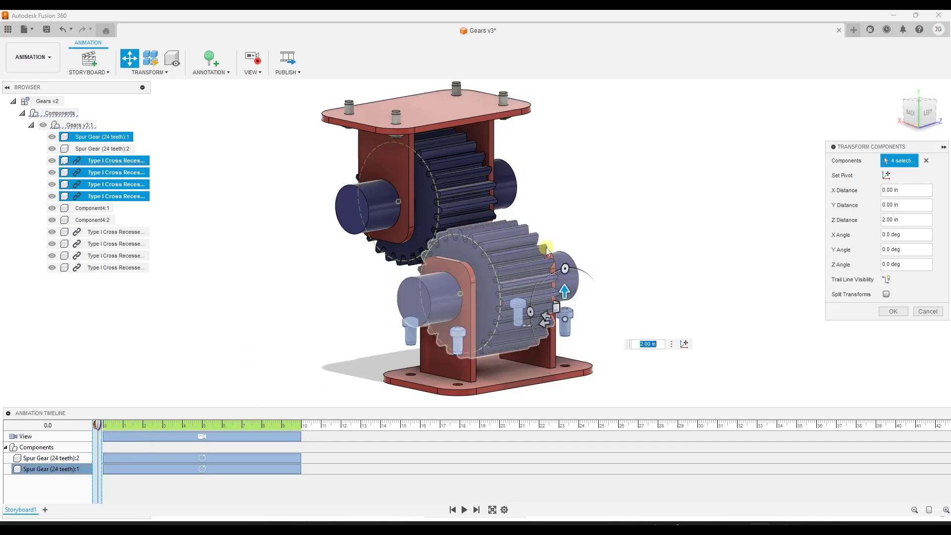
pyautogui.click(892, 311)
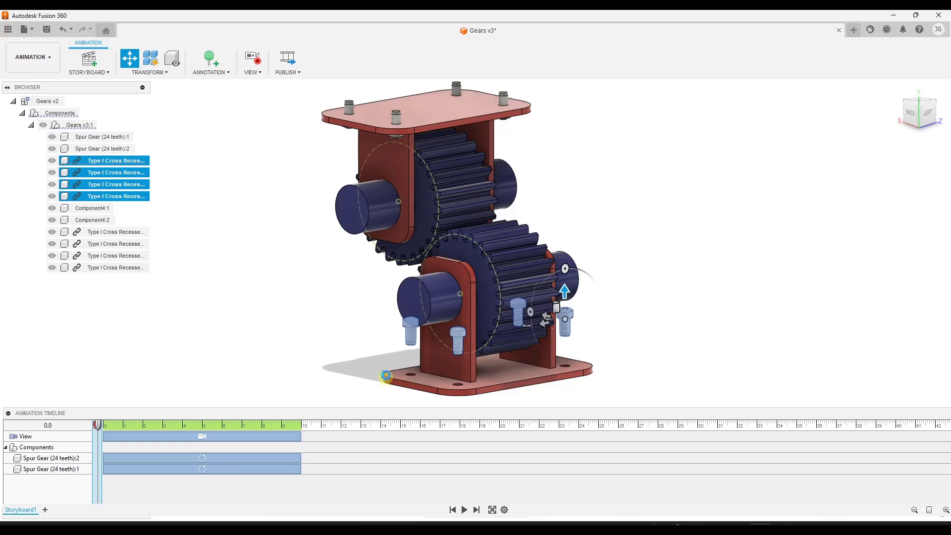
pyautogui.click(247, 365)
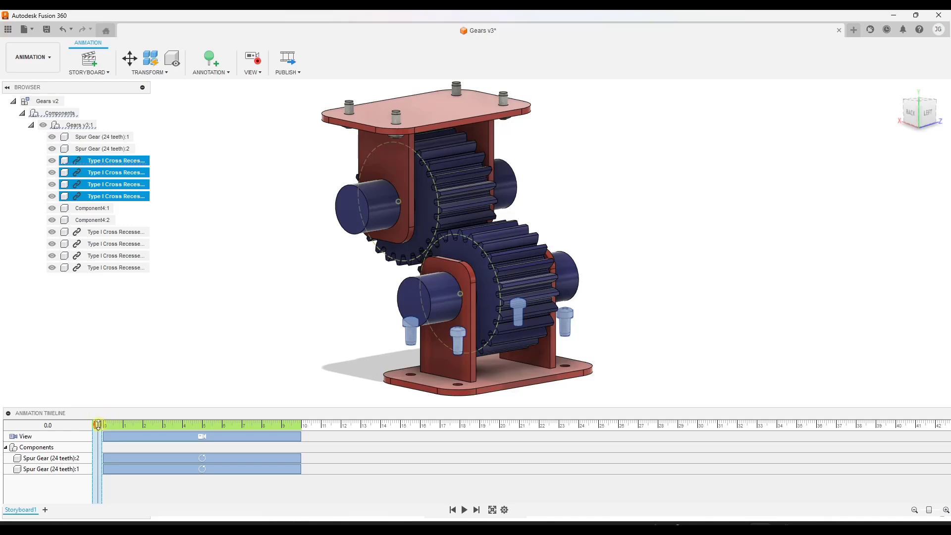
# Step: Lower the four screws -2.00 in along Z with Transform Components at 2.5 seconds
pyautogui.moveTo(98, 425); pyautogui.dragTo(153, 421)
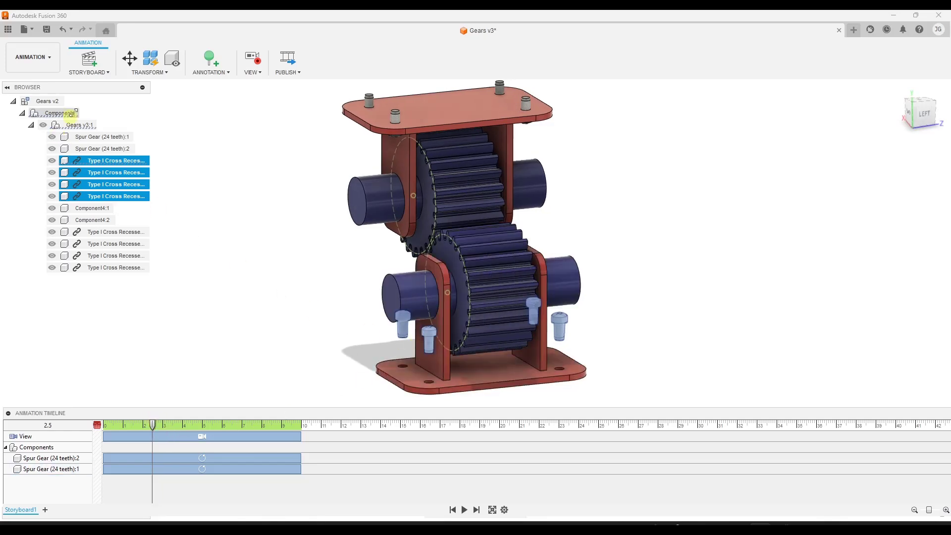
pyautogui.click(130, 58)
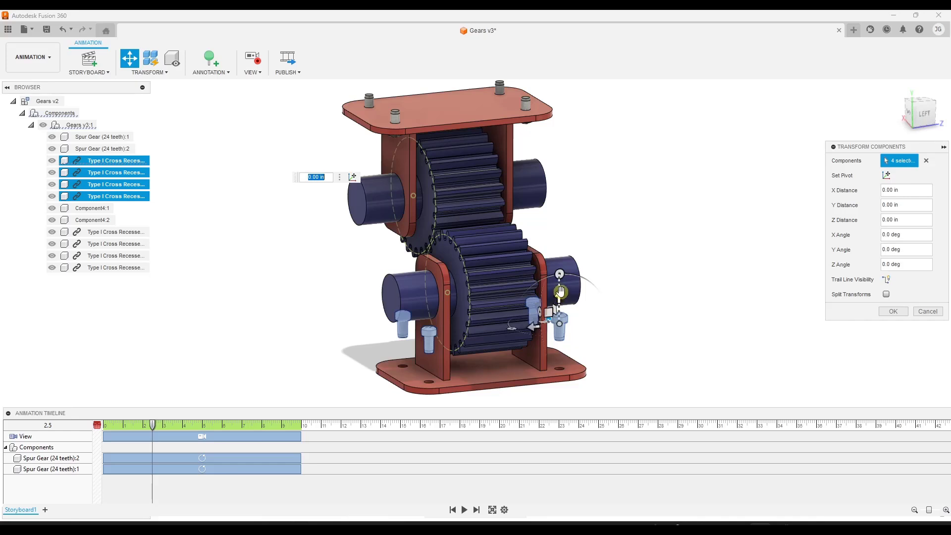
pyautogui.moveTo(560, 292); pyautogui.dragTo(566, 339)
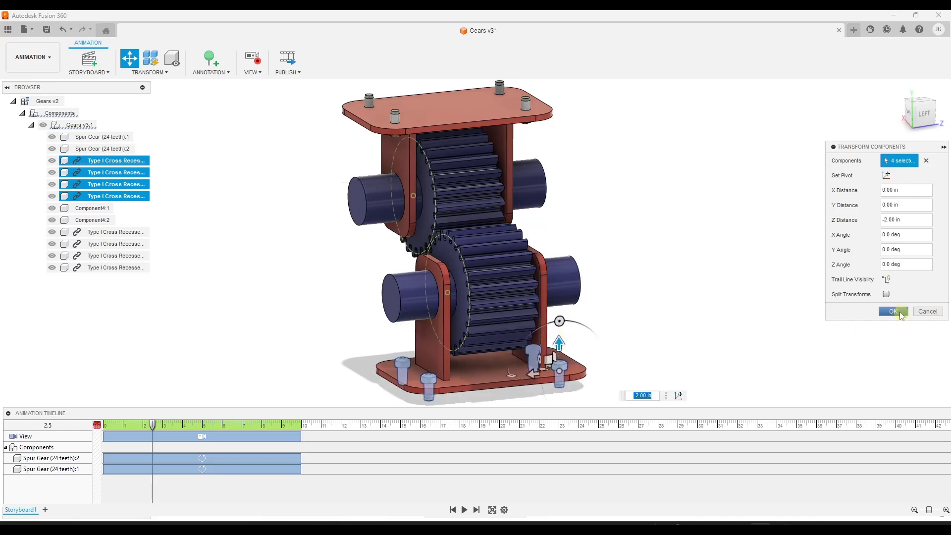
pyautogui.click(892, 311)
pyautogui.scroll(-1, 113, 451)
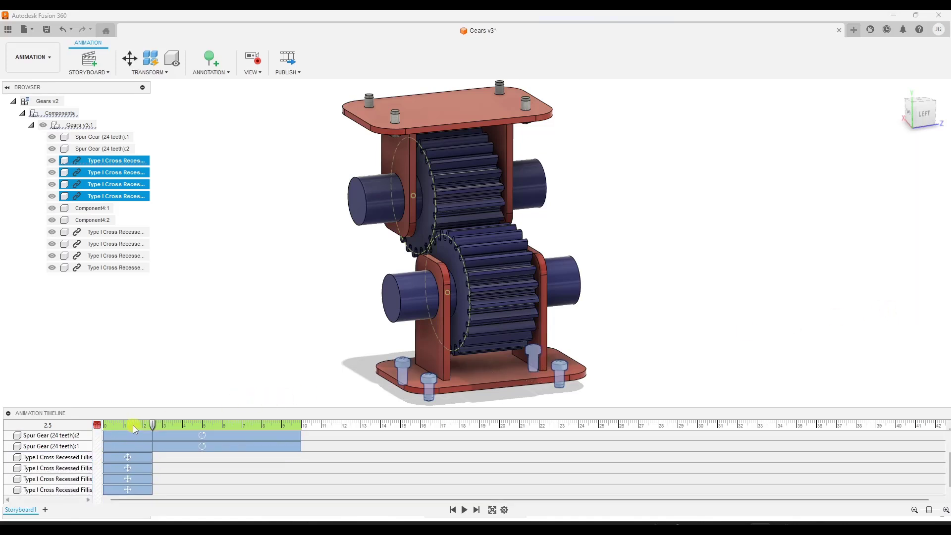
# Step: Play the screw insertion from 0 seconds, pause it, and return the playhead to the start
pyautogui.click(108, 426)
pyautogui.moveTo(108, 426); pyautogui.dragTo(98, 426)
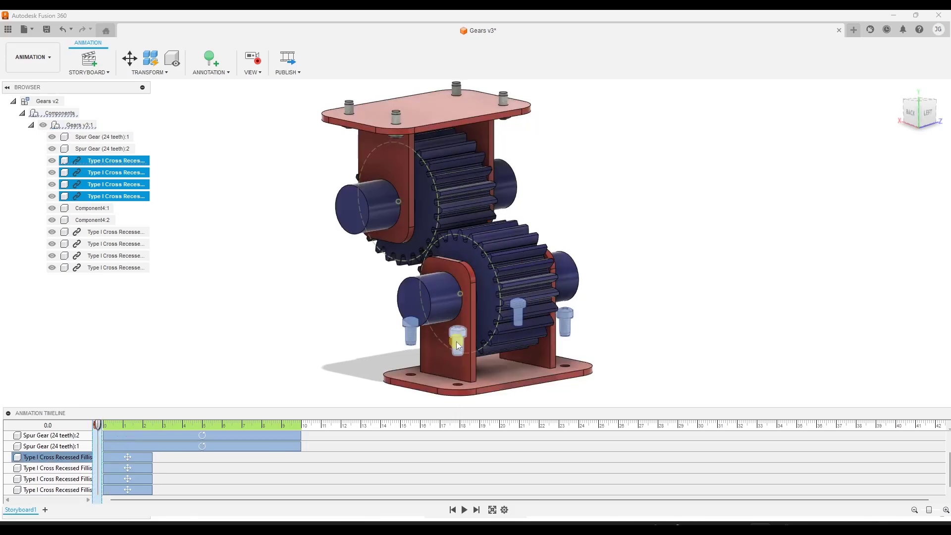
pyautogui.click(465, 511)
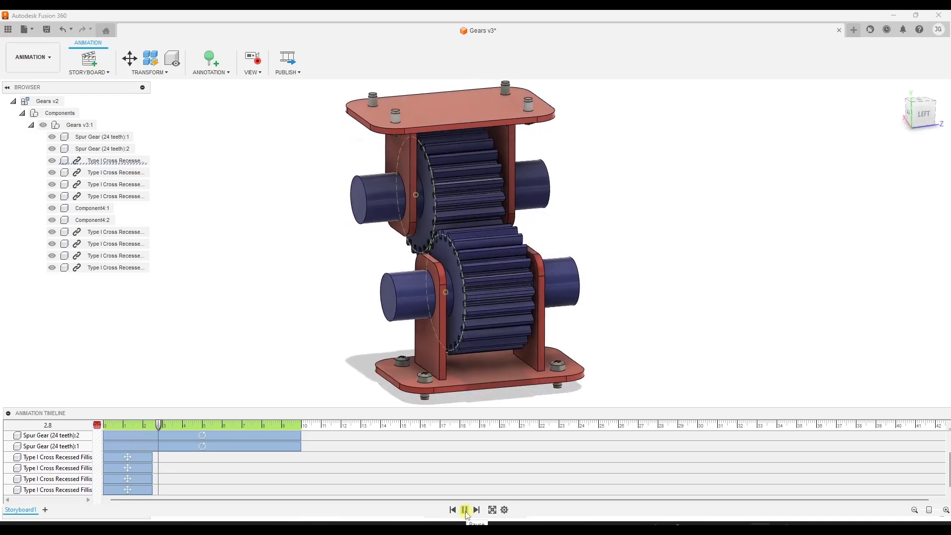
pyautogui.click(465, 513)
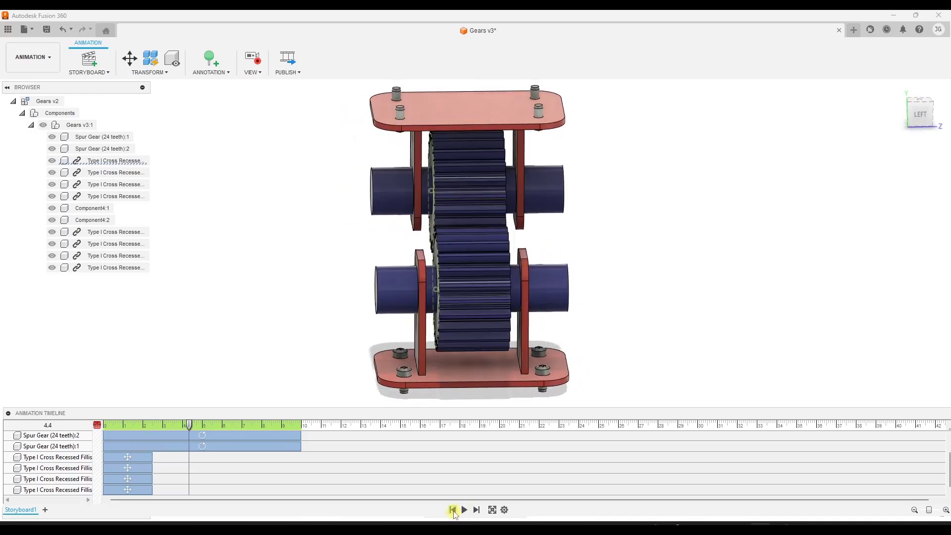
pyautogui.click(453, 511)
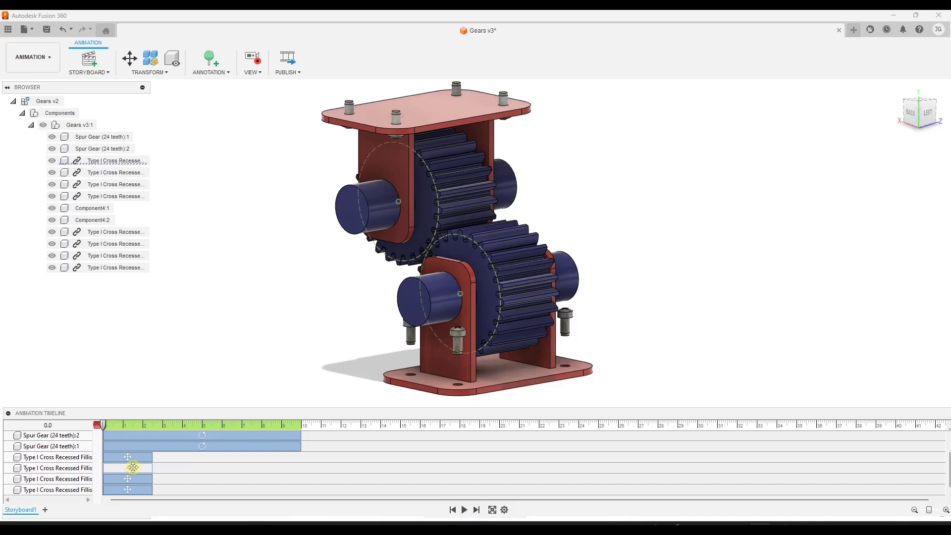
# Step: Shift the last three screws' move actions to start at about 2.5, 5 and 7.5 seconds, one after another, and play the animation
pyautogui.moveTo(133, 467); pyautogui.dragTo(178, 464)
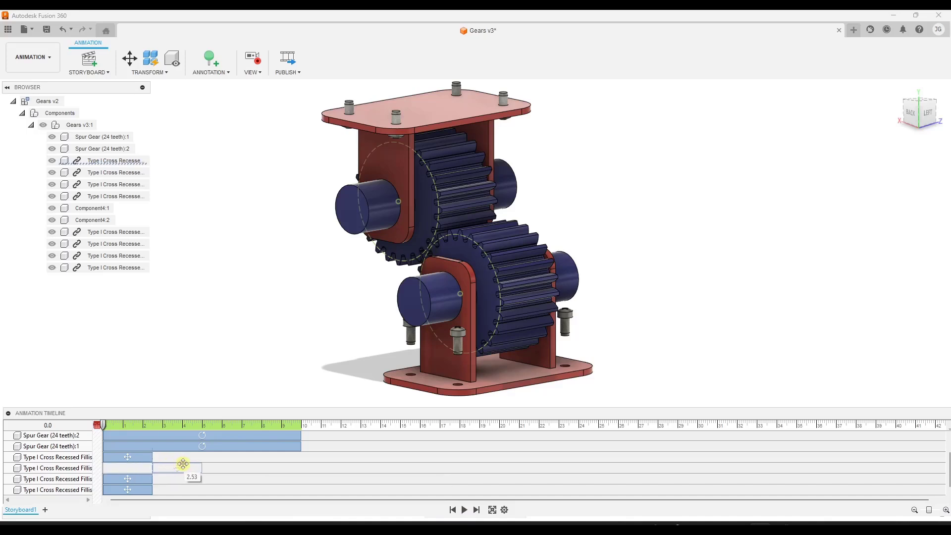
pyautogui.moveTo(183, 464); pyautogui.dragTo(232, 477)
pyautogui.moveTo(133, 489); pyautogui.dragTo(281, 489)
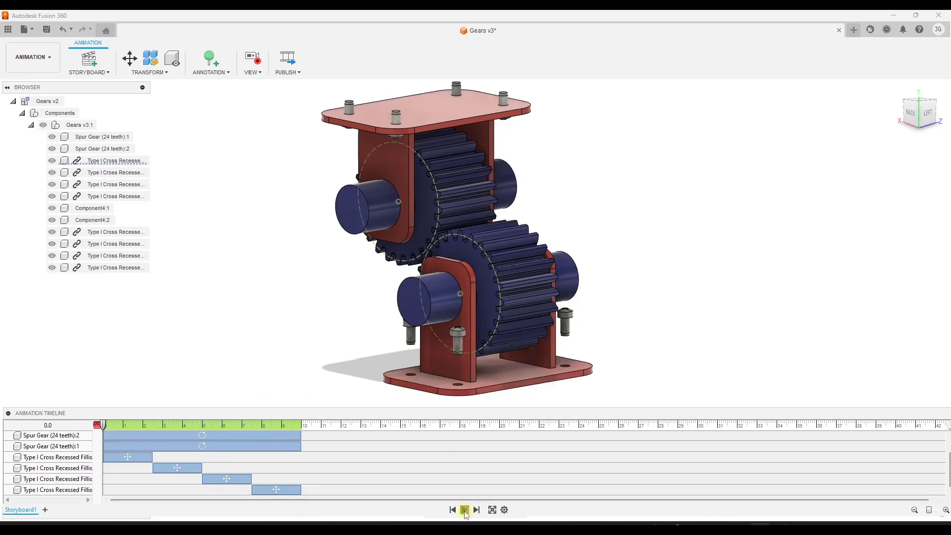
pyautogui.click(464, 510)
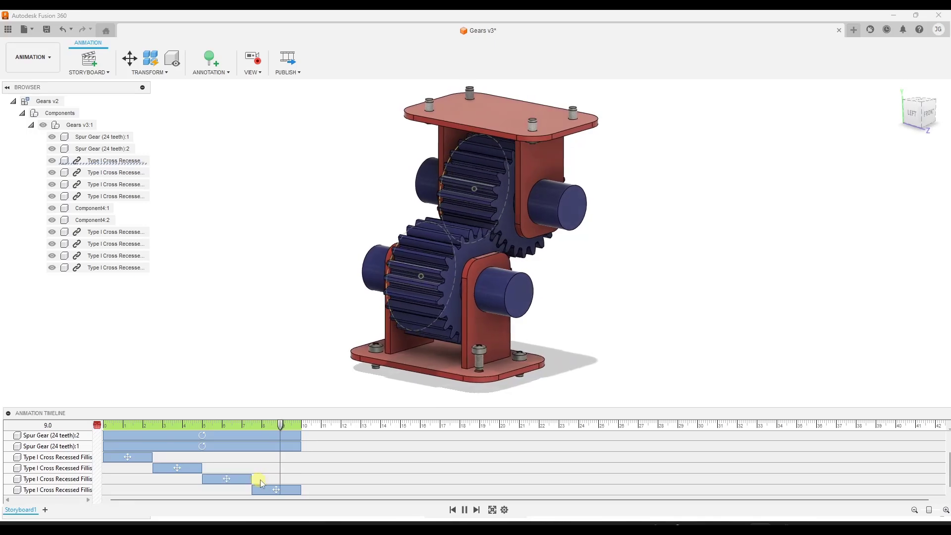
# Step: Overlap the screw actions by ending the first at about 3.3 seconds and starting the others at about 1.3, 3.4 and 5.6, then replay from 0
pyautogui.click(153, 469)
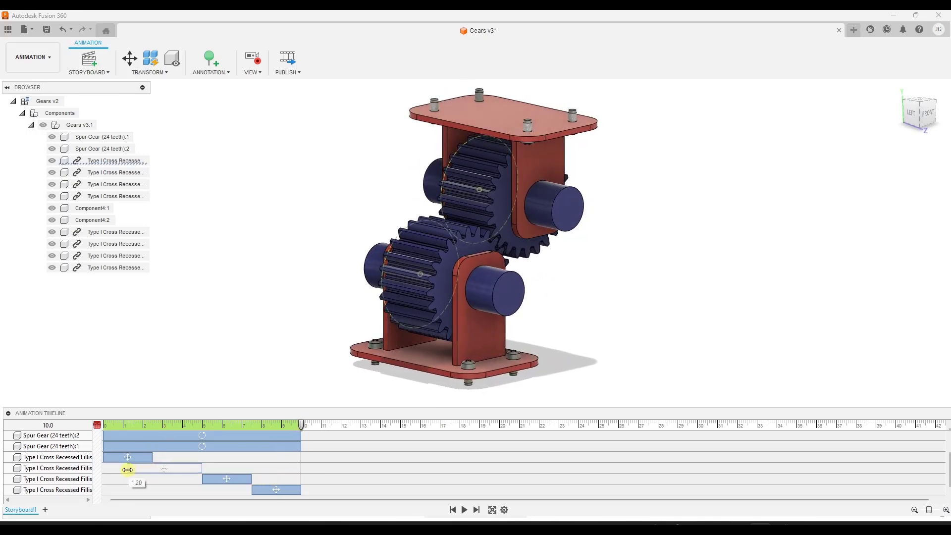
pyautogui.moveTo(129, 470); pyautogui.dragTo(214, 490)
pyautogui.click(152, 457)
pyautogui.click(202, 478)
pyautogui.click(252, 491)
pyautogui.moveTo(280, 423); pyautogui.dragTo(98, 432)
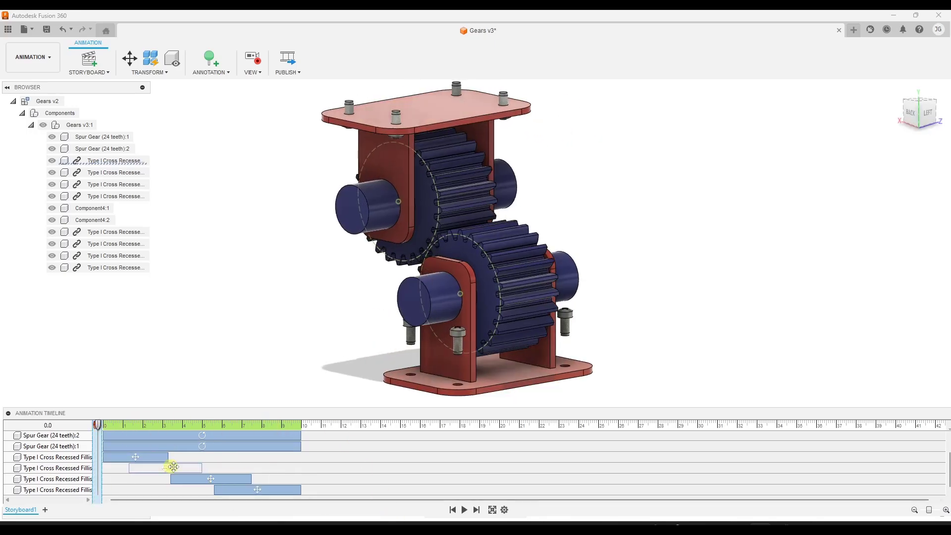
pyautogui.click(464, 510)
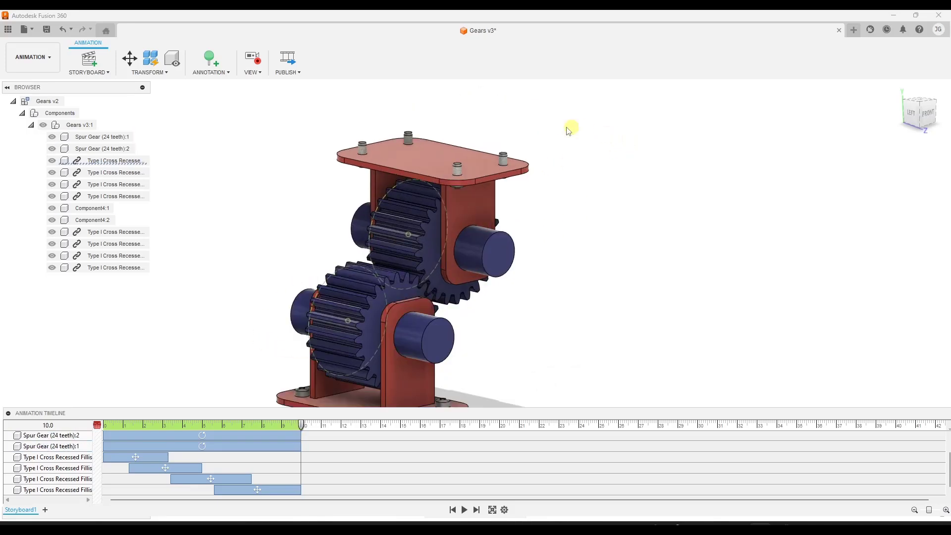
pyautogui.click(391, 154)
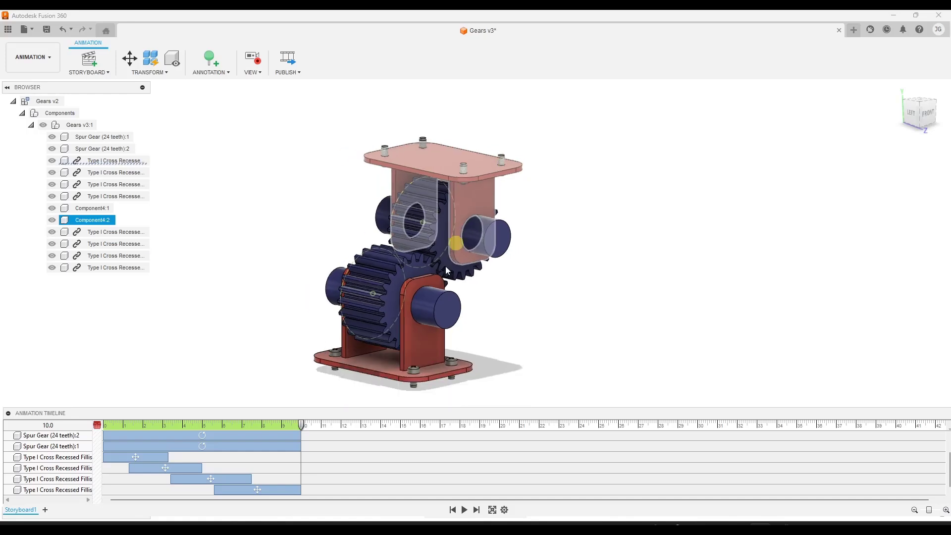
pyautogui.click(367, 311)
pyautogui.click(517, 237)
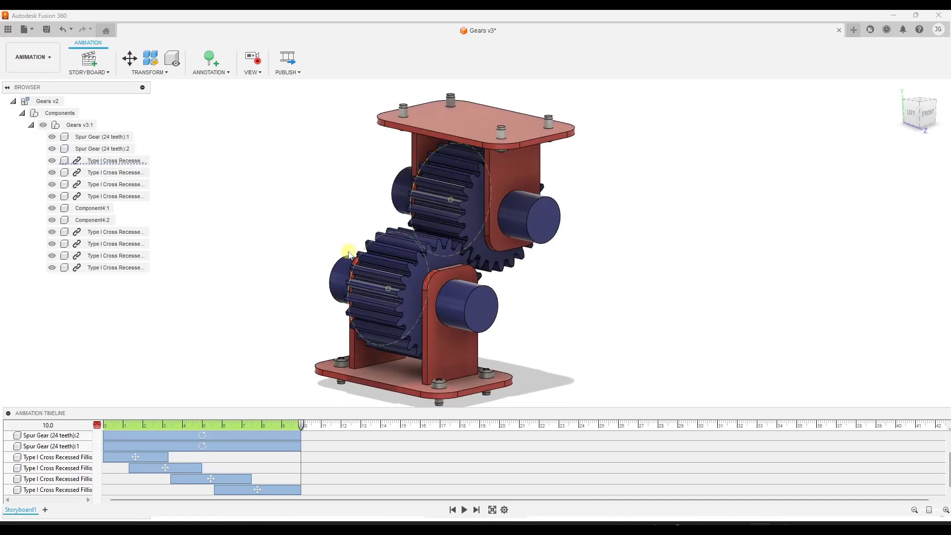
# Step: Turn off camera view recording for the storyboard
pyautogui.click(351, 251)
pyautogui.click(227, 106)
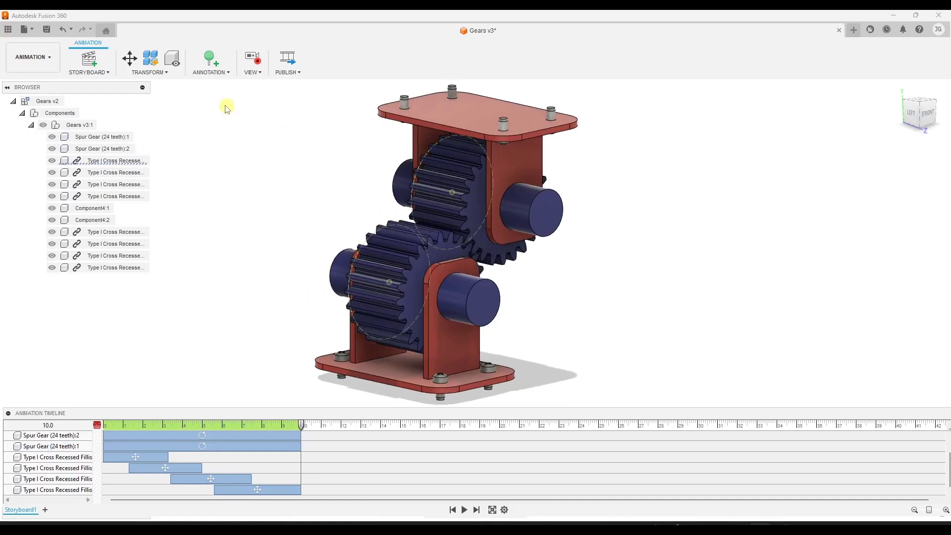
pyautogui.click(252, 59)
pyautogui.click(460, 108)
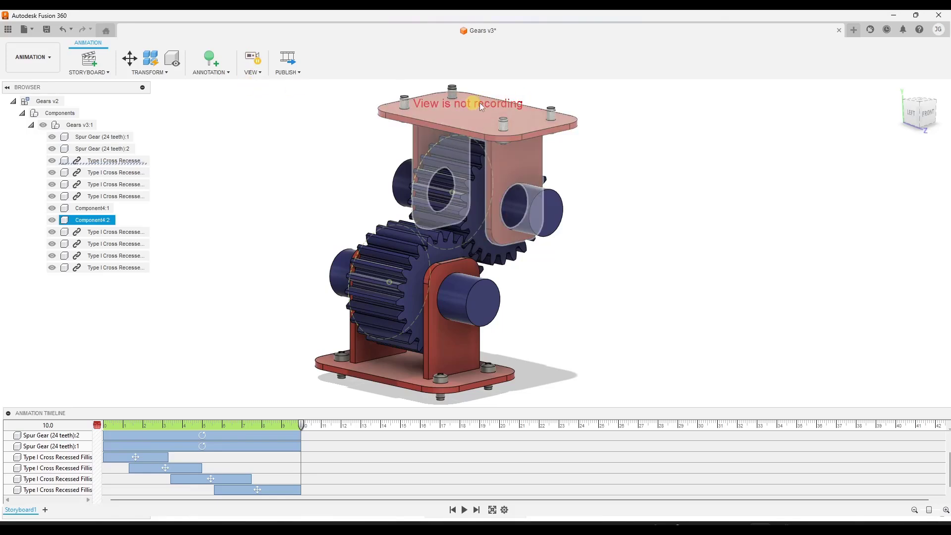
# Step: Offset the four upper screws 1.50 in along Z with Transform Components, keeping the playhead in the scratch zone before 0 seconds
pyautogui.click(409, 169)
pyautogui.keyDown('ctrl'); pyautogui.click(347, 107); pyautogui.keyUp('ctrl')
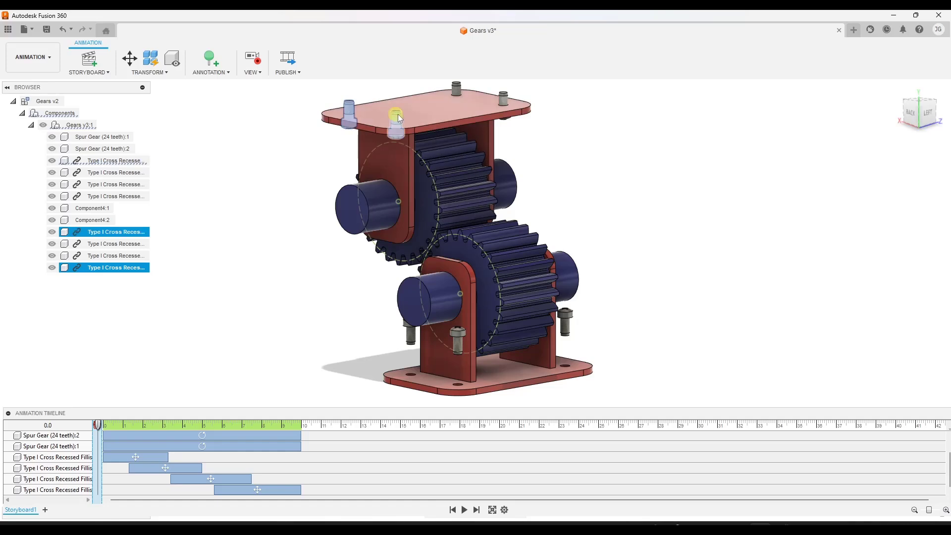
pyautogui.keyDown('ctrl'); pyautogui.click(504, 99); pyautogui.keyUp('ctrl')
pyautogui.keyDown('ctrl'); pyautogui.click(456, 92); pyautogui.keyUp('ctrl')
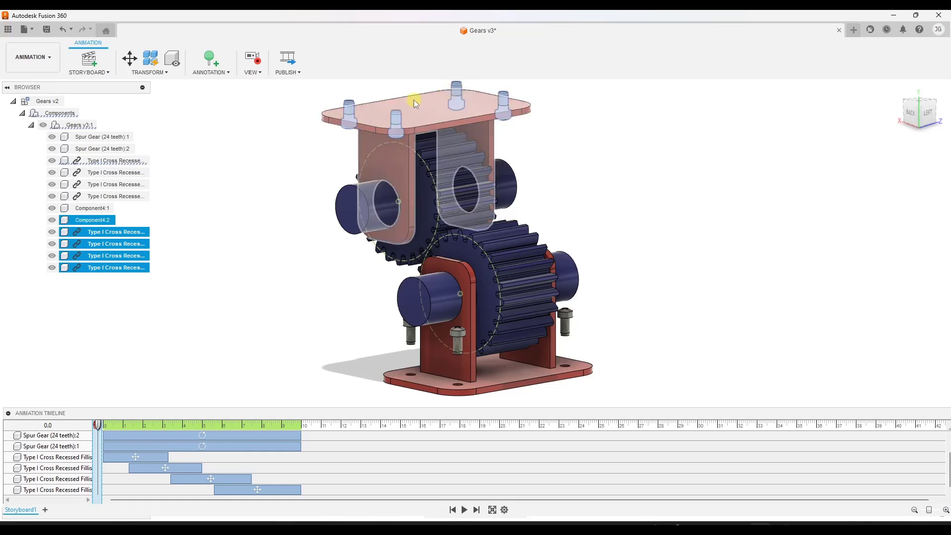
pyautogui.click(129, 59)
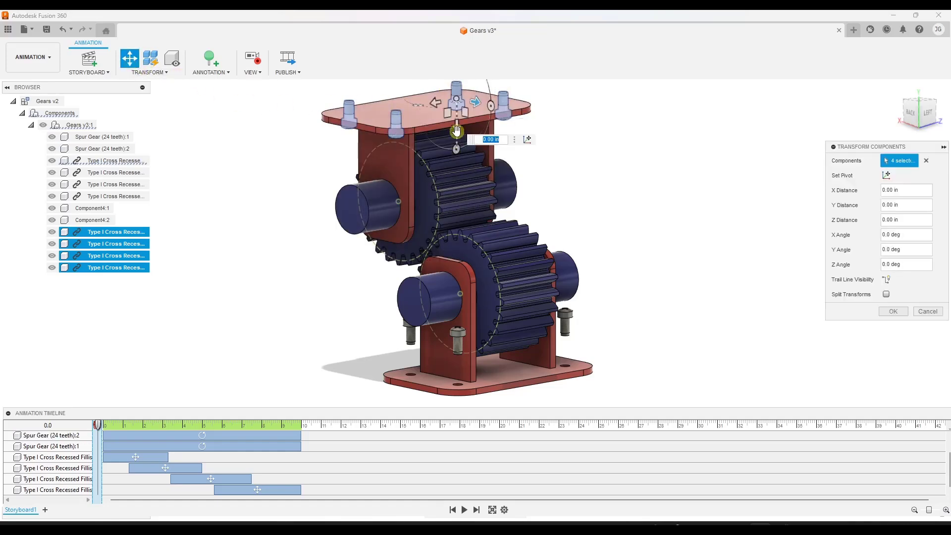
pyautogui.moveTo(455, 122); pyautogui.dragTo(458, 170)
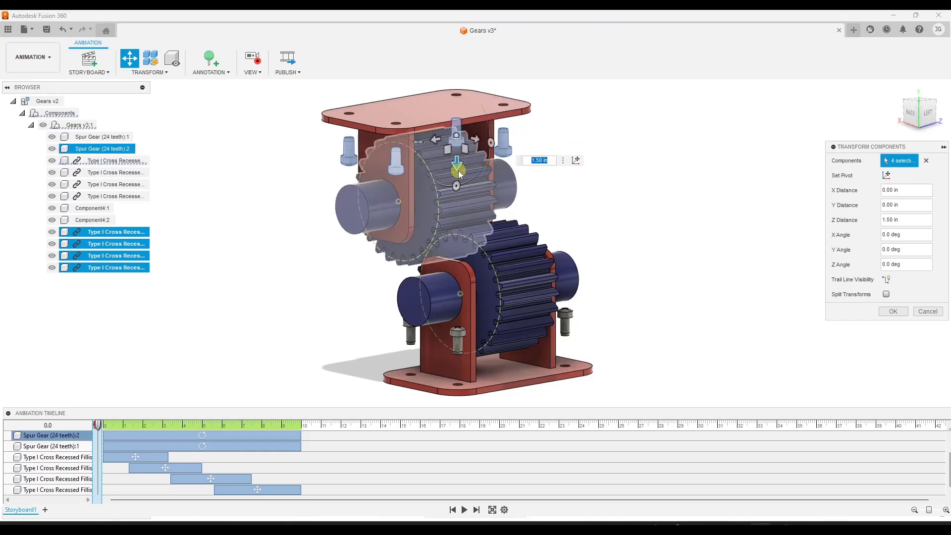
pyautogui.scroll(2, 149, 476)
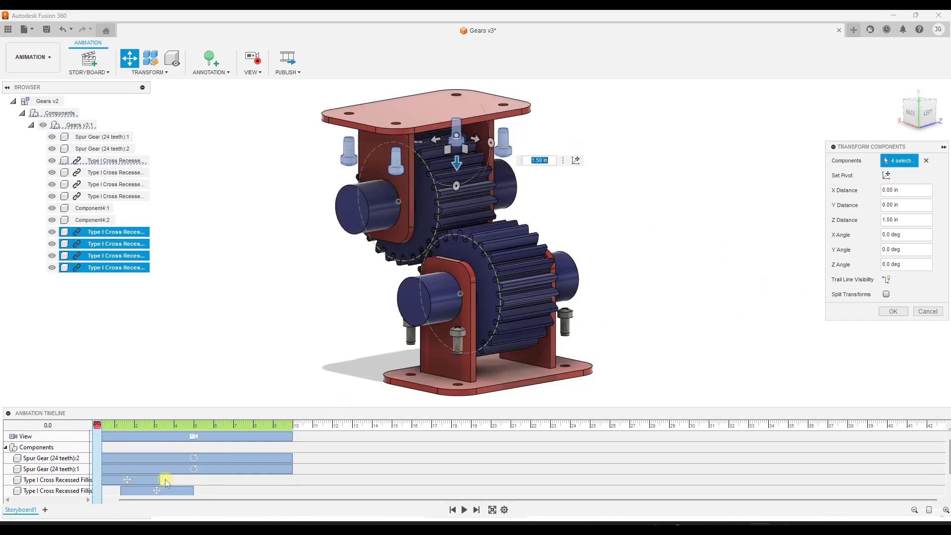
pyautogui.scroll(-2, 131, 490)
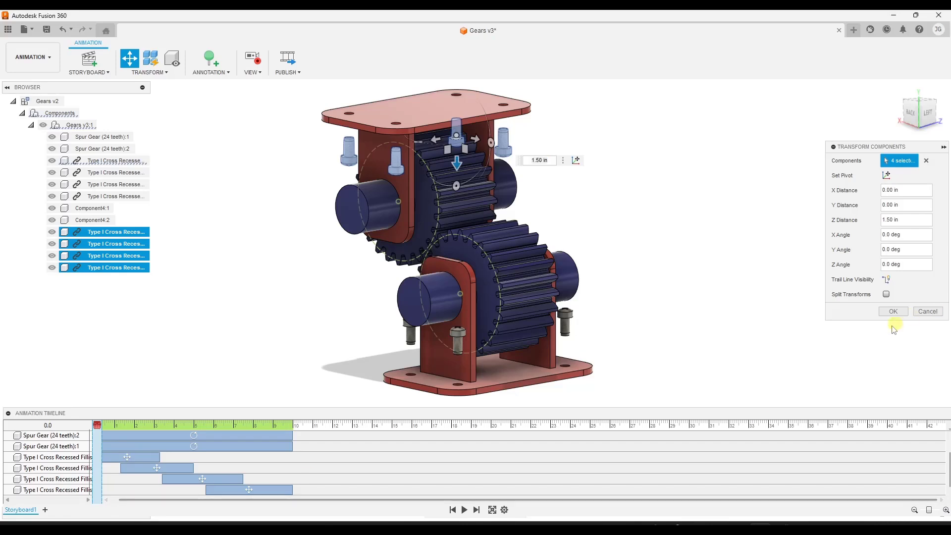
pyautogui.click(893, 311)
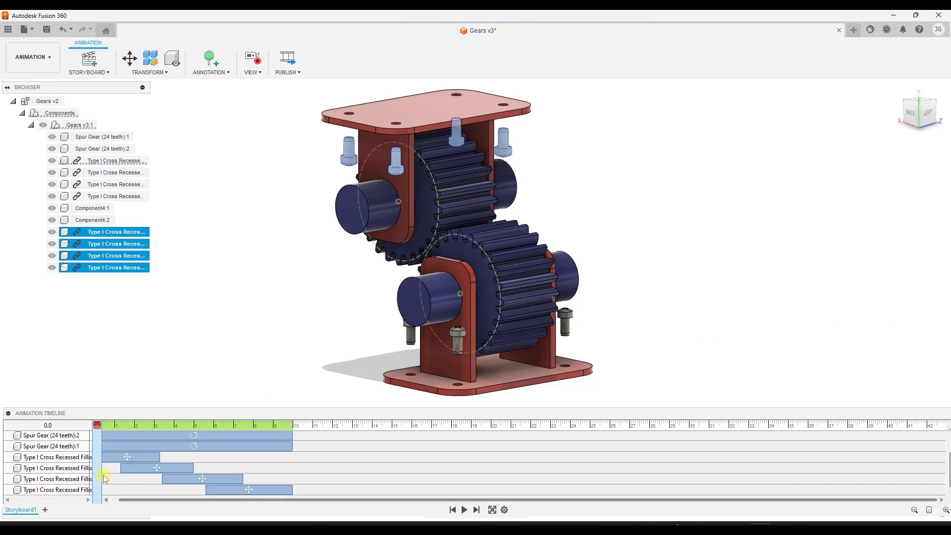
pyautogui.scroll(2, 119, 462)
pyautogui.scroll(-2, 119, 462)
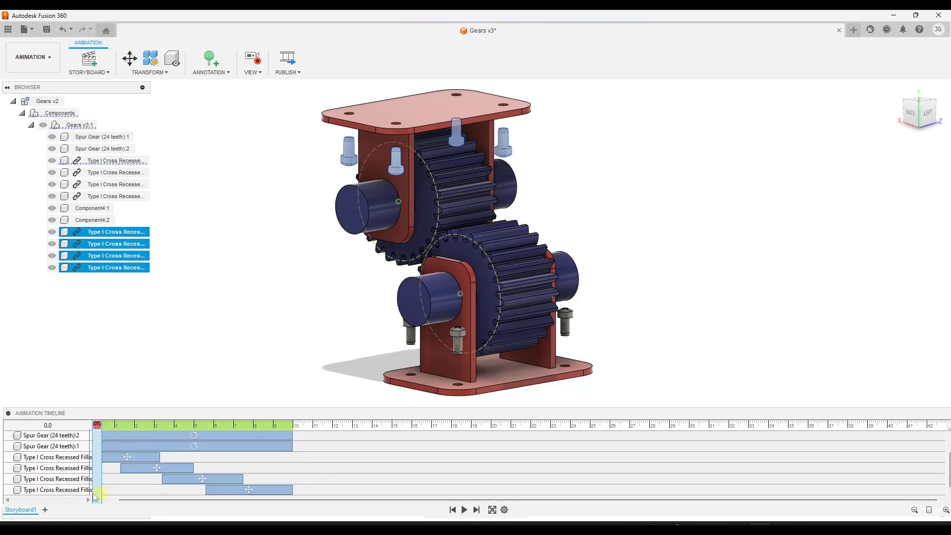
pyautogui.moveTo(128, 501); pyautogui.dragTo(119, 502)
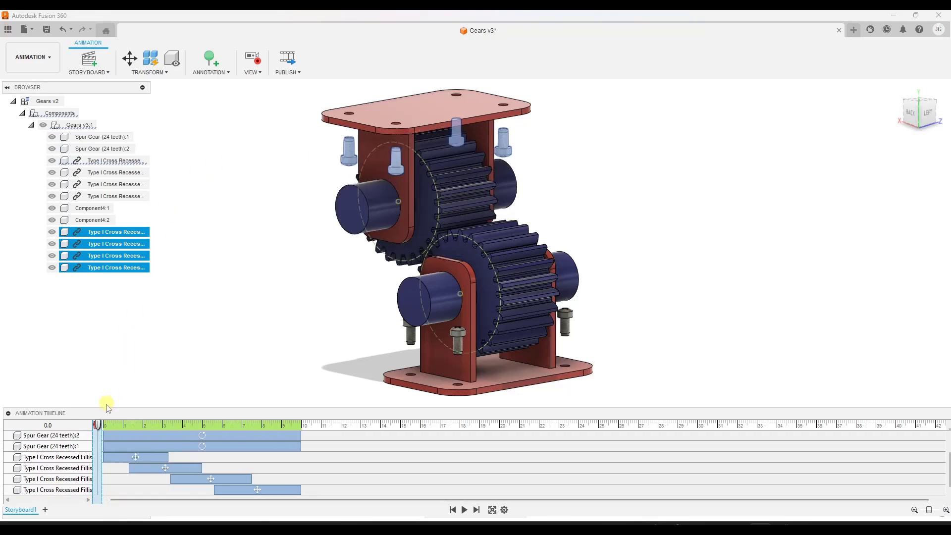
# Step: Move the four upper screws -1.50 in along Z at 2.5 seconds to insert them into the top plate
pyautogui.moveTo(99, 428); pyautogui.dragTo(152, 429)
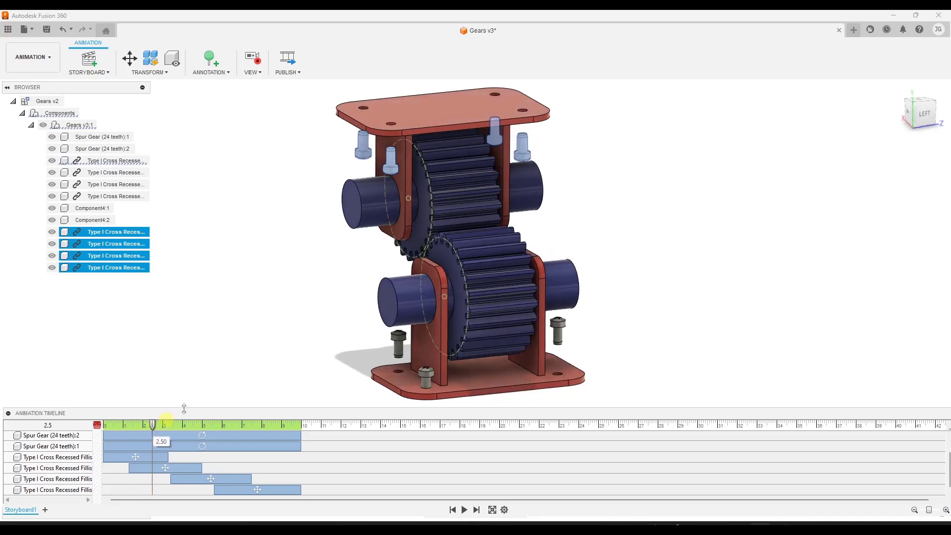
pyautogui.click(130, 60)
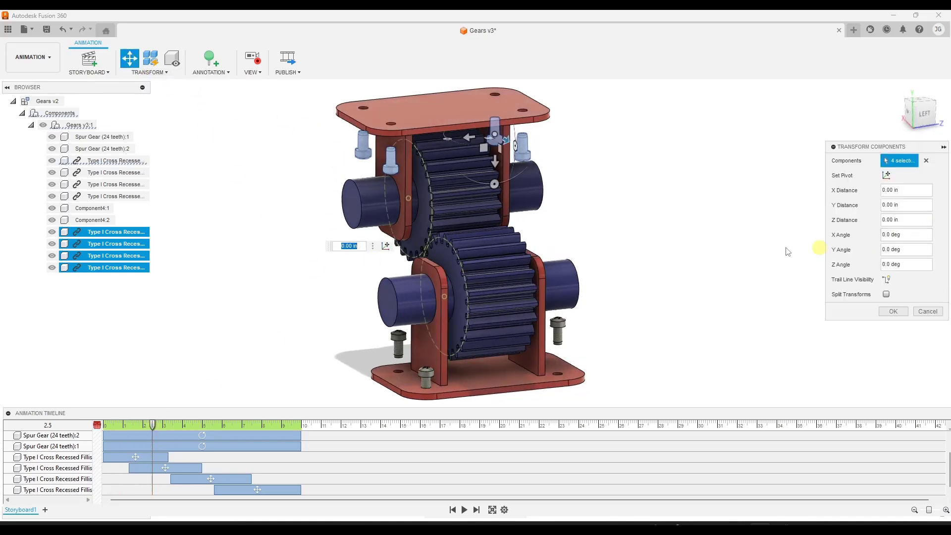
pyautogui.moveTo(495, 162); pyautogui.dragTo(502, 130)
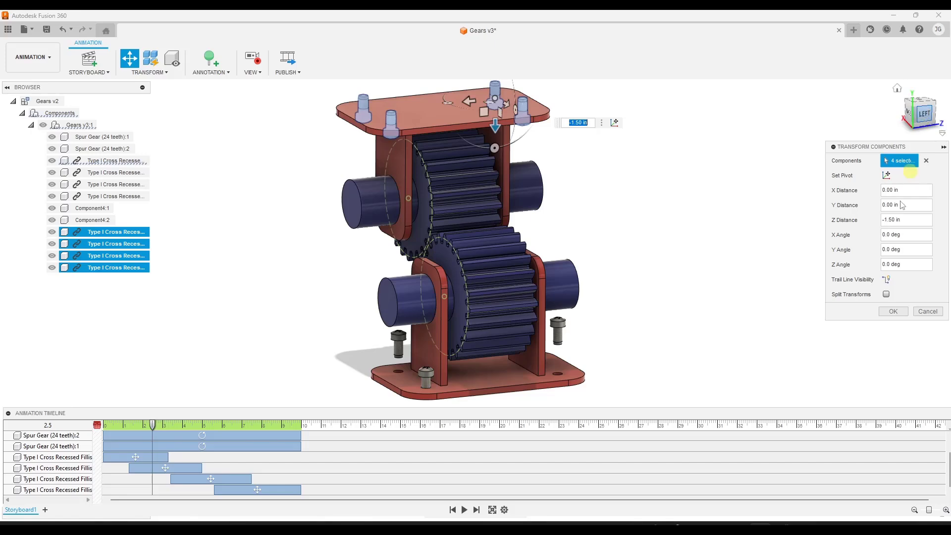
pyautogui.click(894, 311)
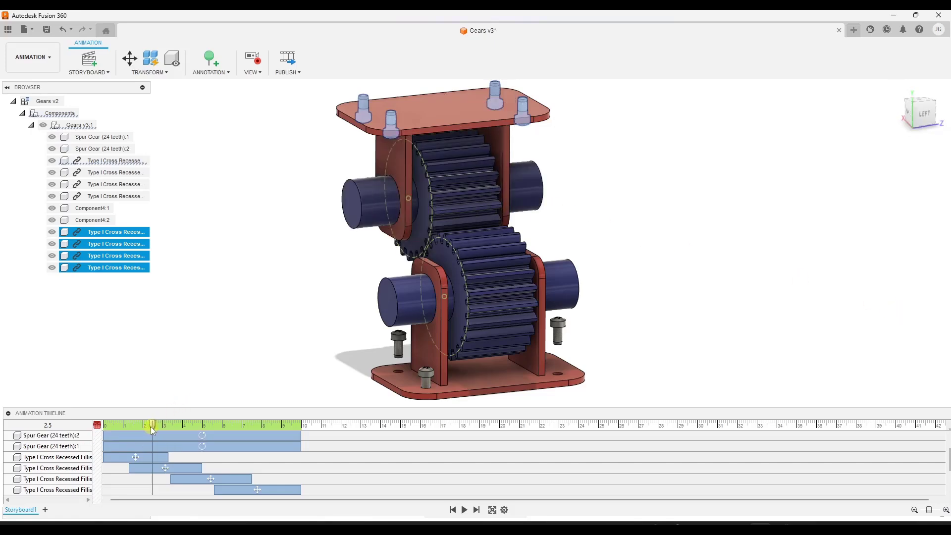
# Step: Stagger the last three upper screws' actions to about 1.3–5, 3.4–7.5 and 5.6–10 seconds, matching the lower screws, and play the animation
pyautogui.moveTo(151, 426); pyautogui.dragTo(102, 426)
pyautogui.scroll(-2, 109, 463)
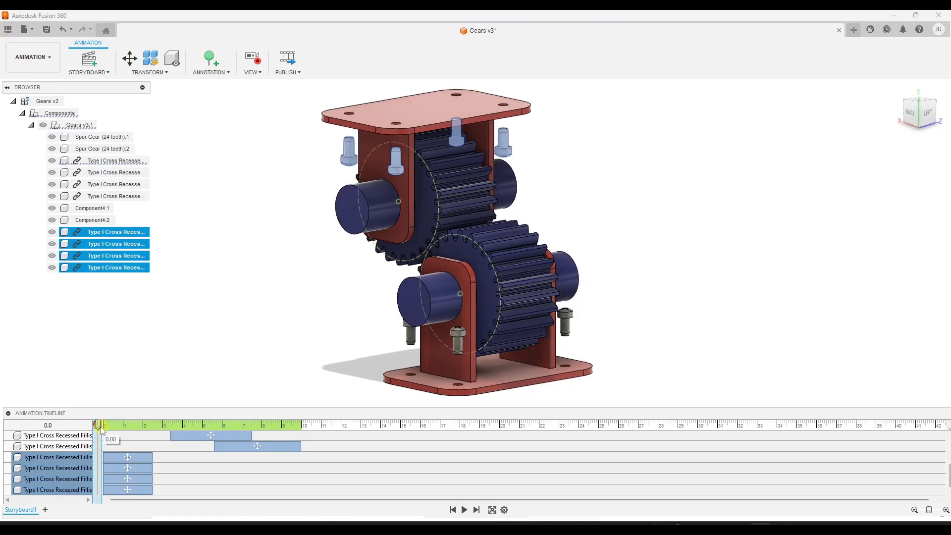
pyautogui.moveTo(125, 469); pyautogui.dragTo(232, 479)
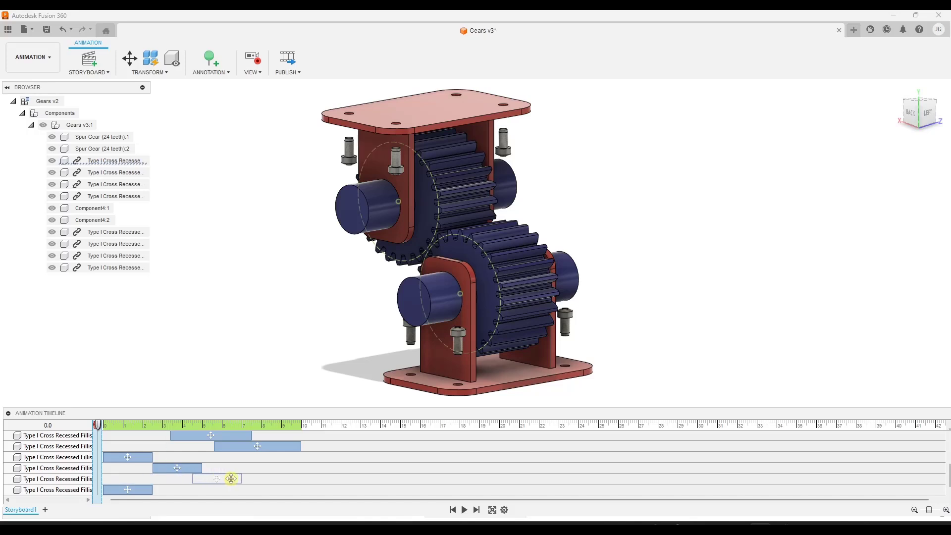
pyautogui.moveTo(144, 490); pyautogui.dragTo(213, 489)
pyautogui.moveTo(202, 479); pyautogui.dragTo(141, 465)
pyautogui.scroll(4, 173, 463)
pyautogui.scroll(-1, 156, 488)
pyautogui.scroll(-3, 155, 488)
pyautogui.click(465, 510)
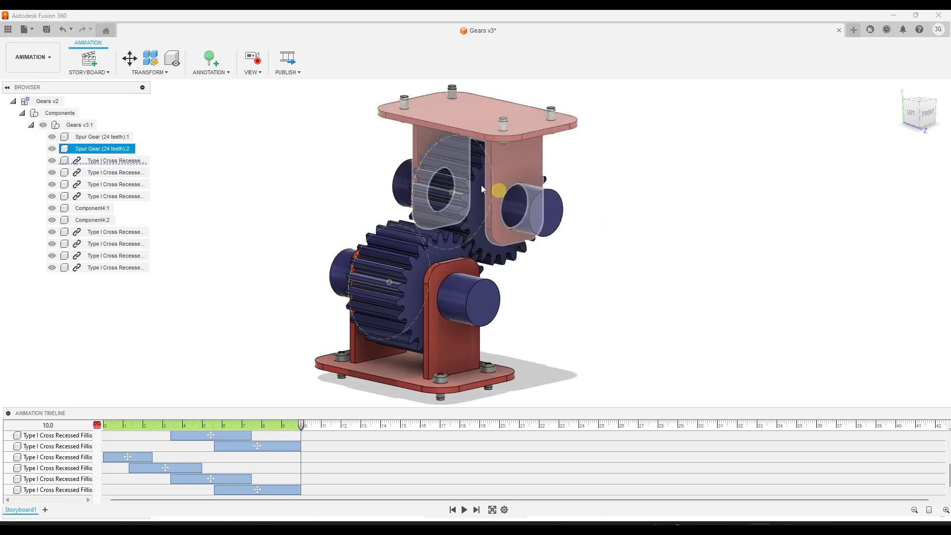
# Step: Publish the animation as a video of all storyboards at 1920 x 1080 (16:9) resolution
pyautogui.click(295, 65)
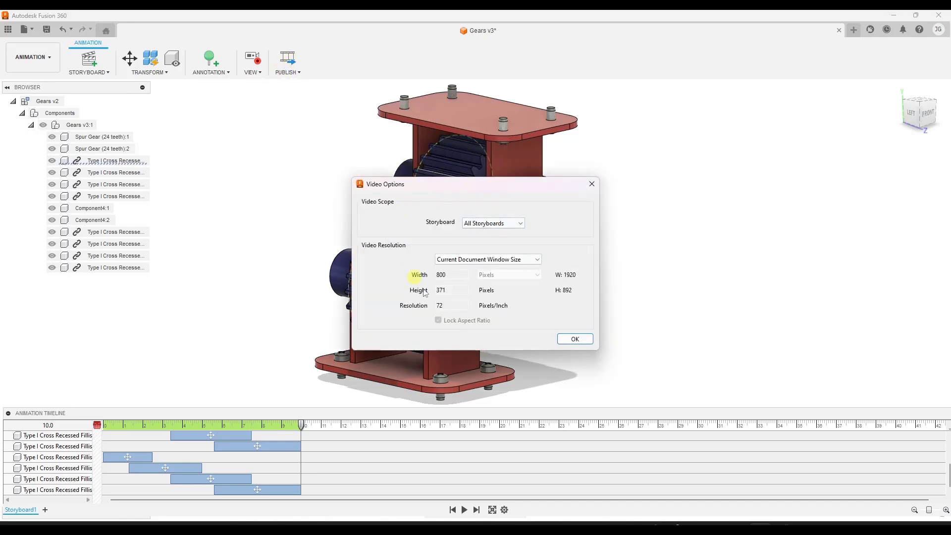
pyautogui.click(496, 225)
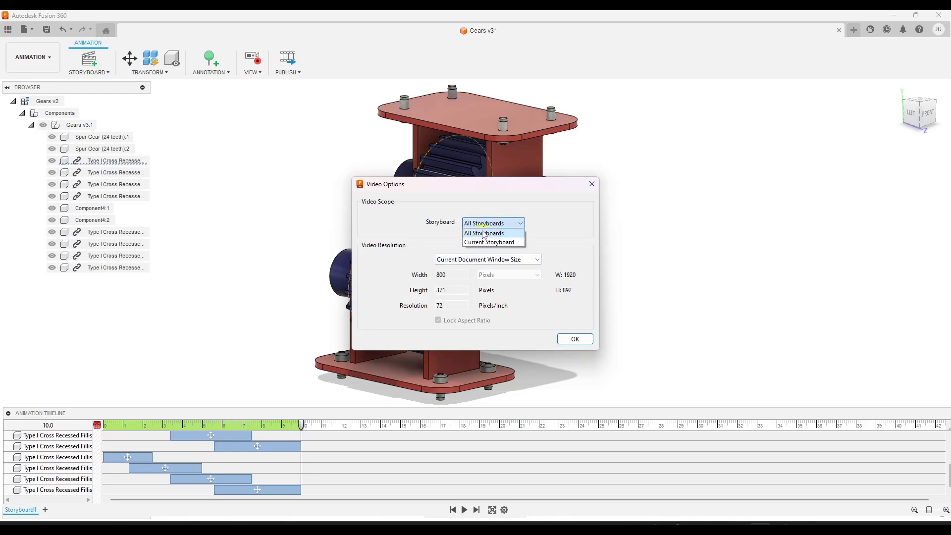
pyautogui.click(486, 235)
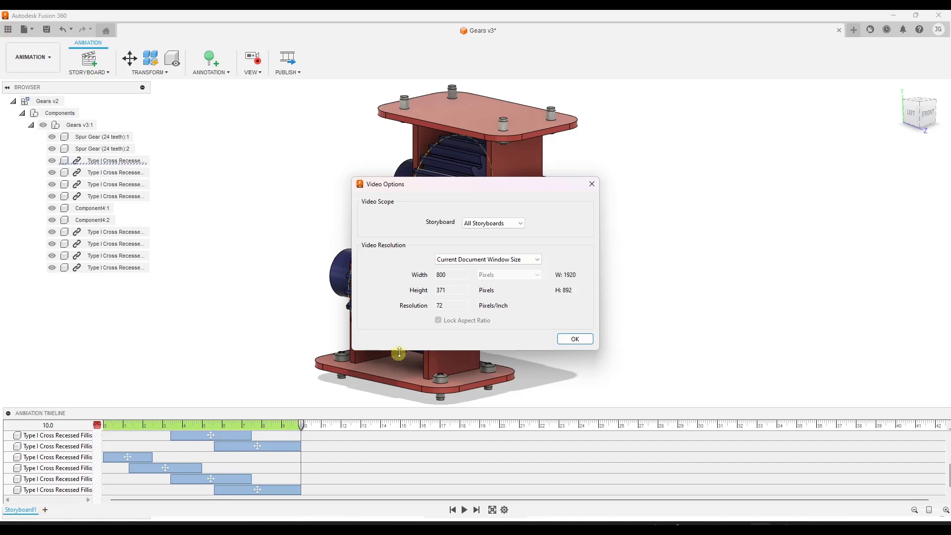
pyautogui.click(501, 260)
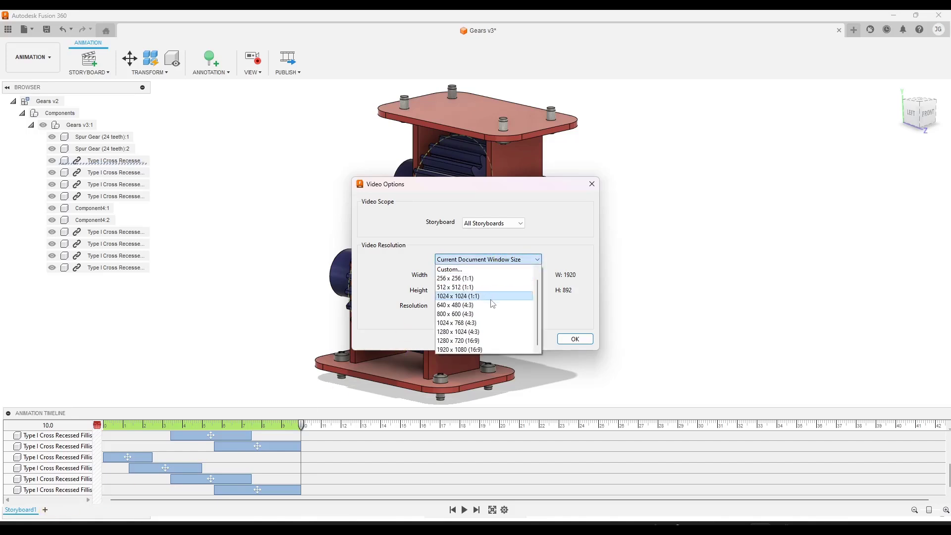
pyautogui.click(479, 350)
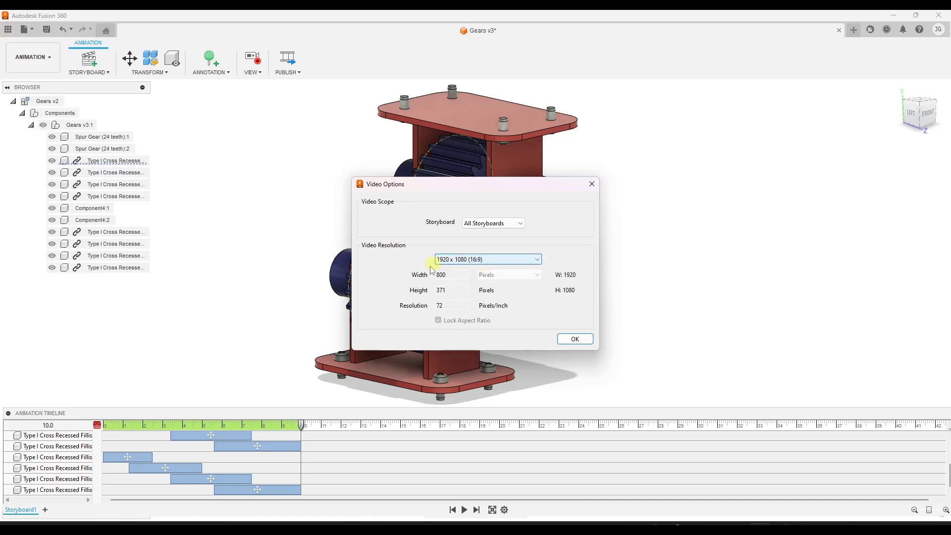
pyautogui.click(571, 339)
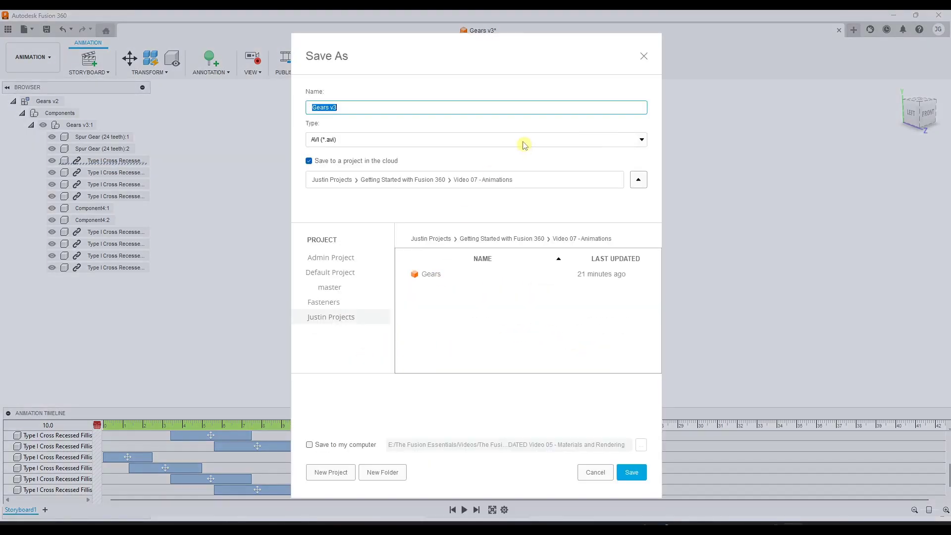
# Step: Save the AVI as Gears Animation to the cloud project and the computer's UPDATED Video 07 - Animations folder, and play it in Media Player
pyautogui.click(309, 444)
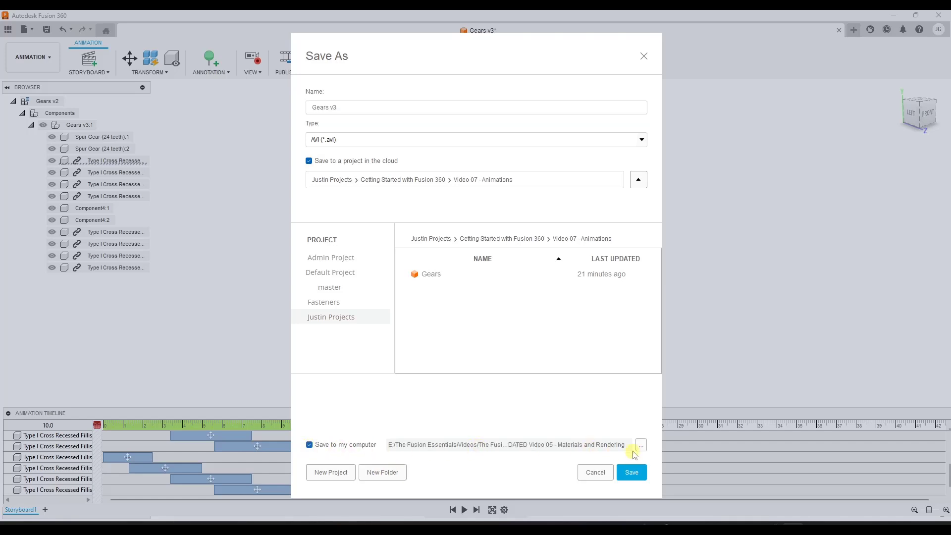
pyautogui.click(641, 445)
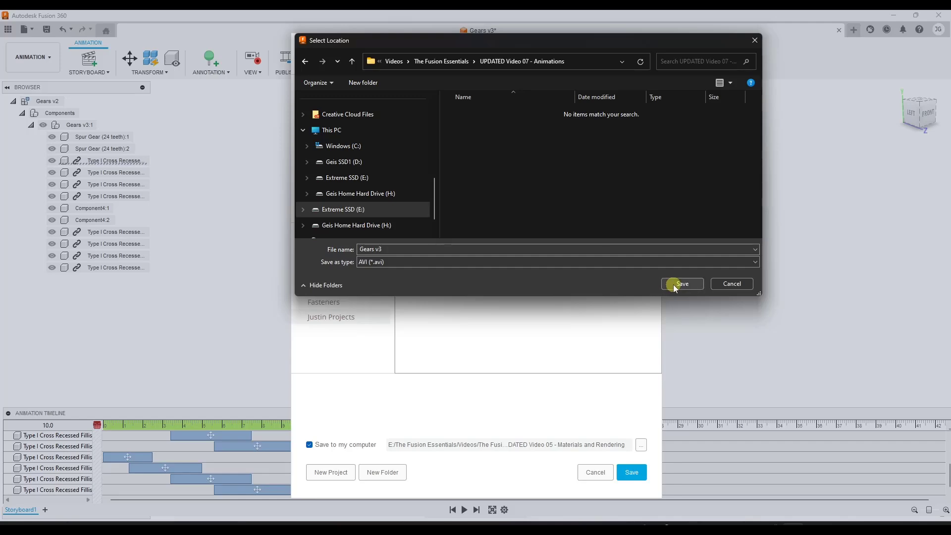
pyautogui.click(674, 286)
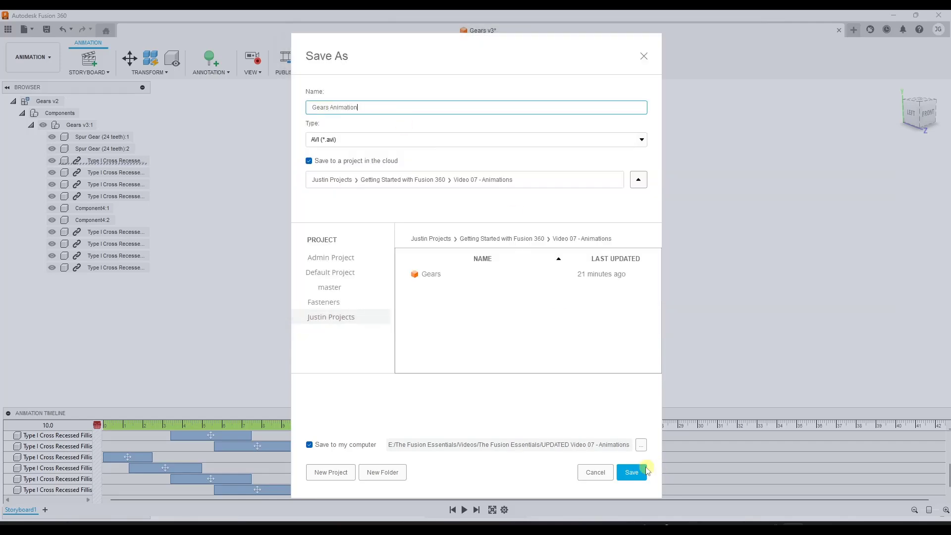
pyautogui.click(632, 472)
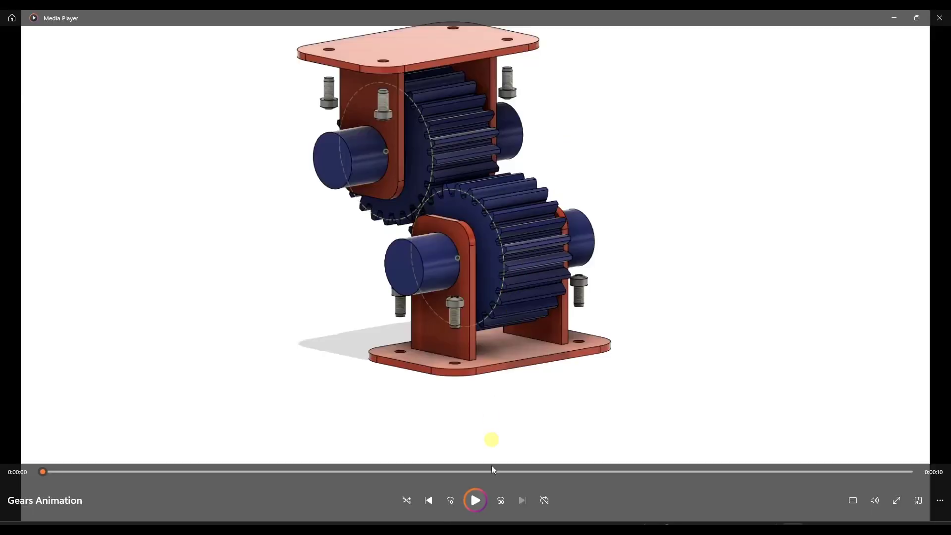
pyautogui.click(476, 501)
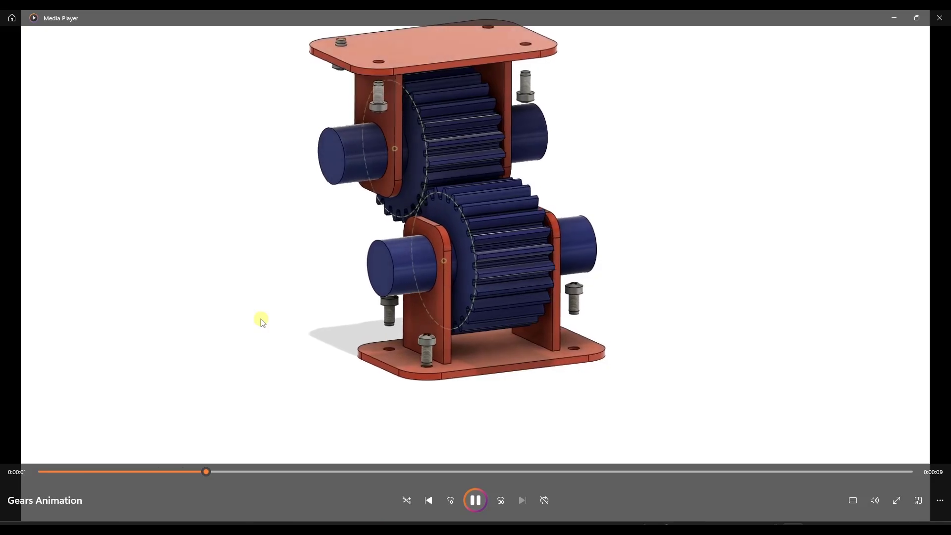